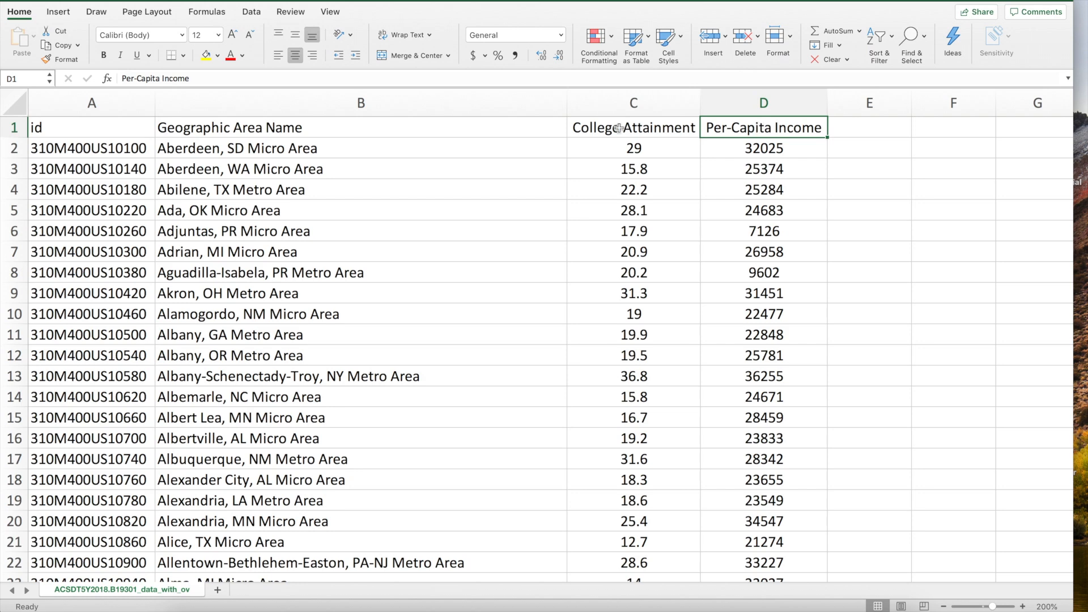
{"action": "left_click", "coordinate": [352, 104]}
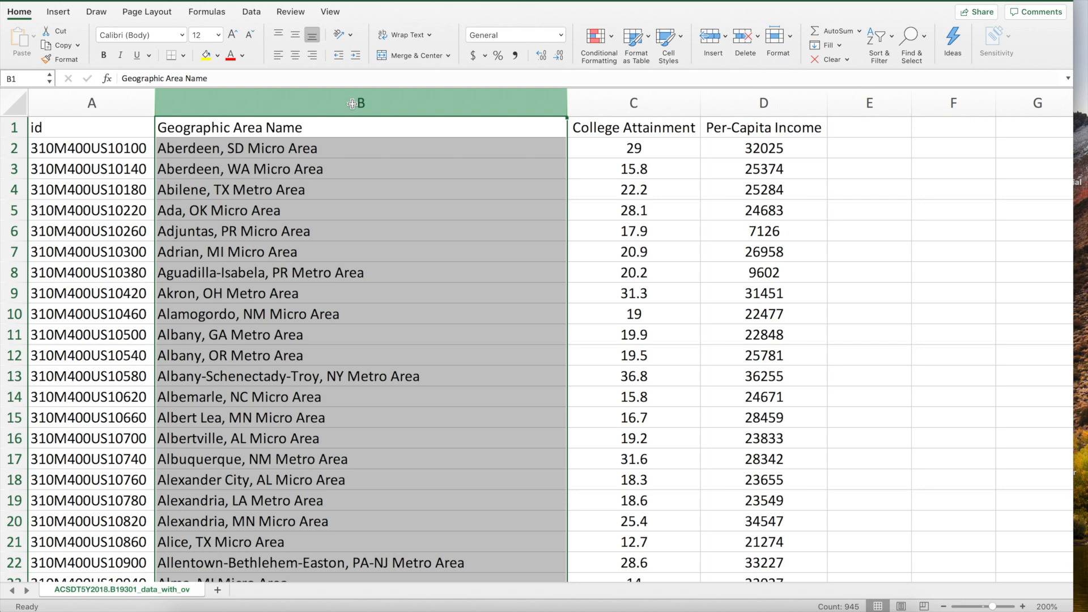
{"action": "left_click", "coordinate": [291, 144]}
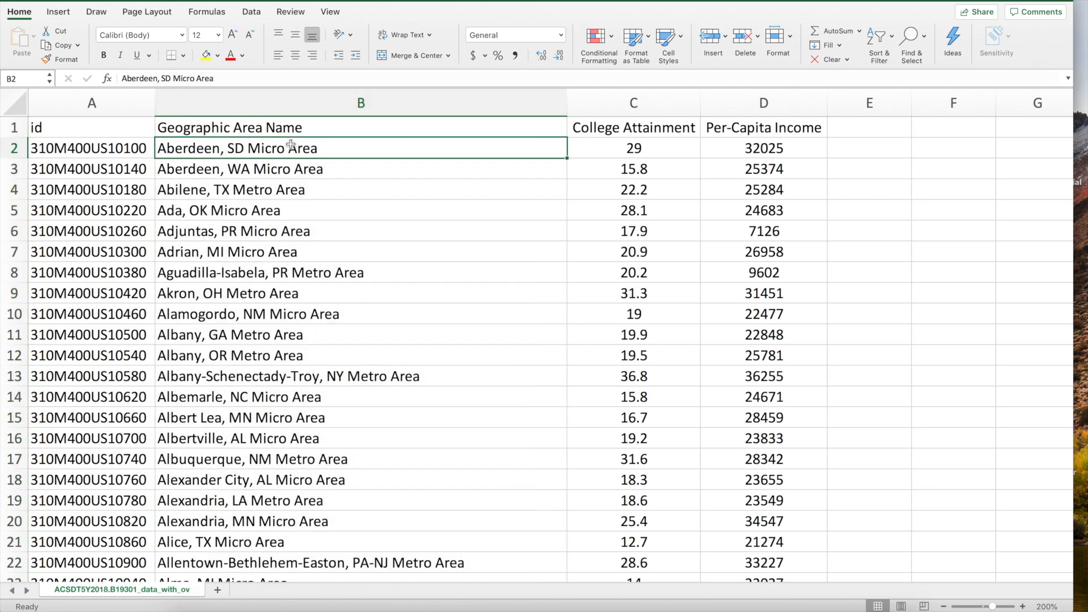
{"action": "left_click", "coordinate": [293, 167]}
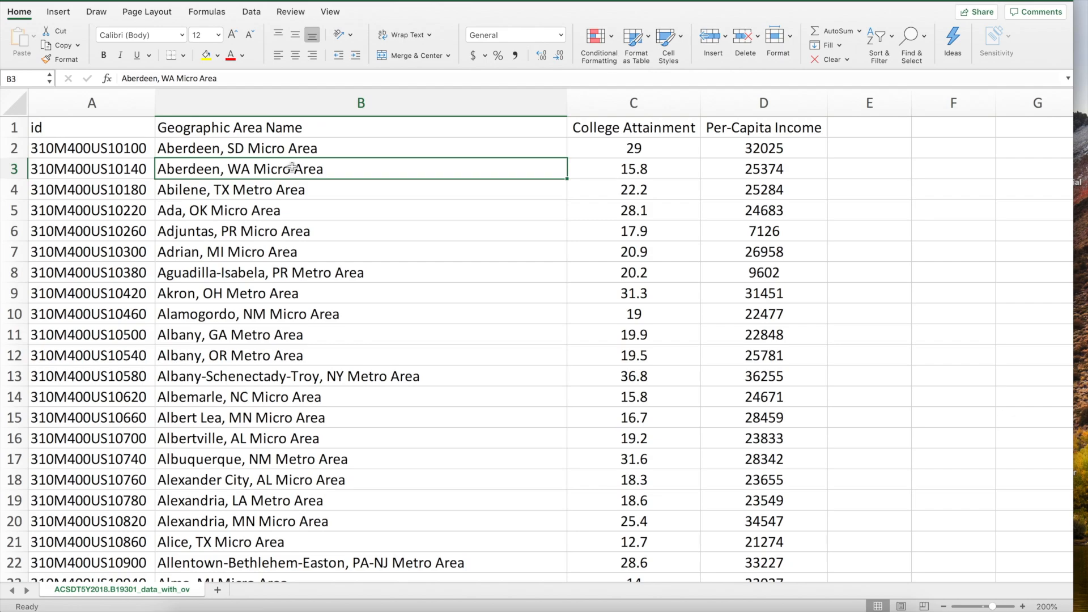
{"action": "scroll", "coordinate": [401, 312], "scroll_direction": "down", "scroll_amount": 20}
{"action": "scroll", "coordinate": [402, 313], "scroll_direction": "down", "scroll_amount": 20}
{"action": "scroll", "coordinate": [402, 313], "scroll_direction": "down", "scroll_amount": 20}
{"action": "scroll", "coordinate": [402, 312], "scroll_direction": "down", "scroll_amount": 20}
{"action": "scroll", "coordinate": [402, 313], "scroll_direction": "down", "scroll_amount": 8}
{"action": "scroll", "coordinate": [402, 313], "scroll_direction": "up", "scroll_amount": 2}
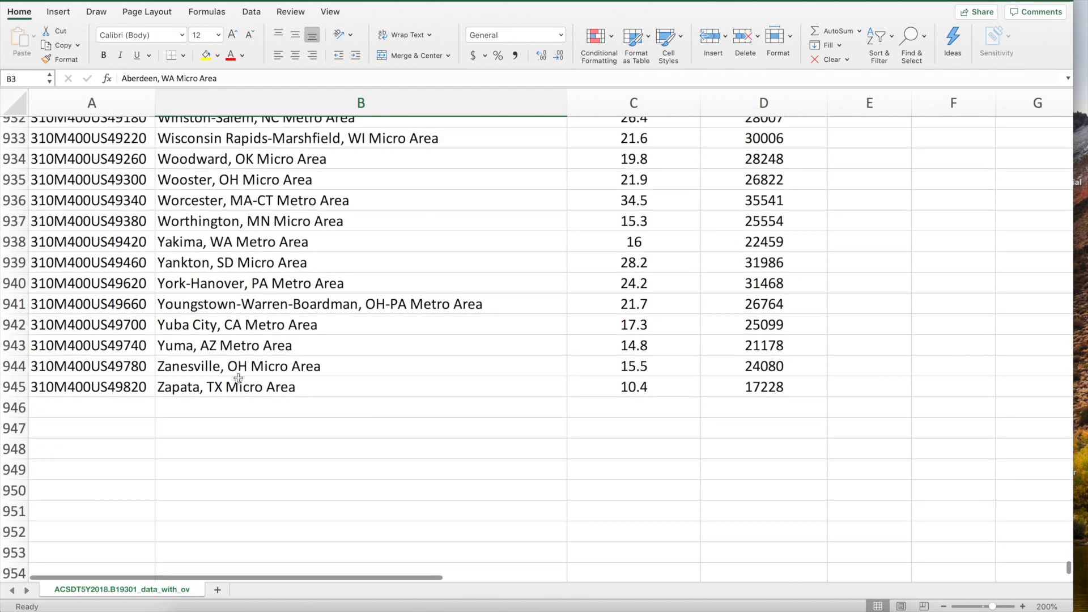
{"action": "left_click", "coordinate": [207, 365]}
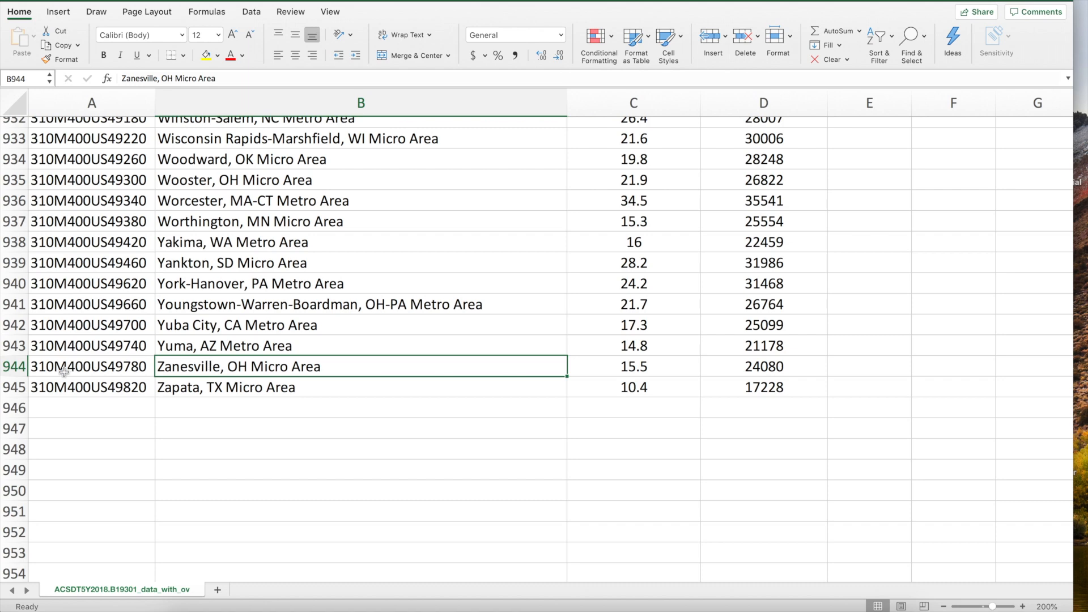
{"action": "left_click", "coordinate": [15, 366]}
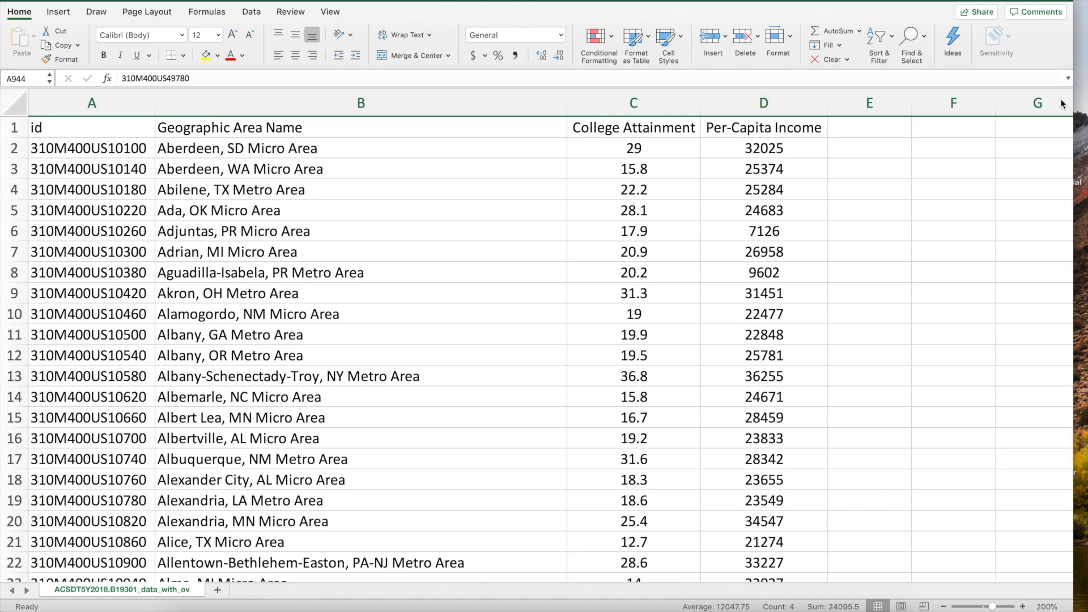
Select the College Attainment and Per-Capita Income values in C2:D945
{"action": "left_click", "coordinate": [847, 145]}
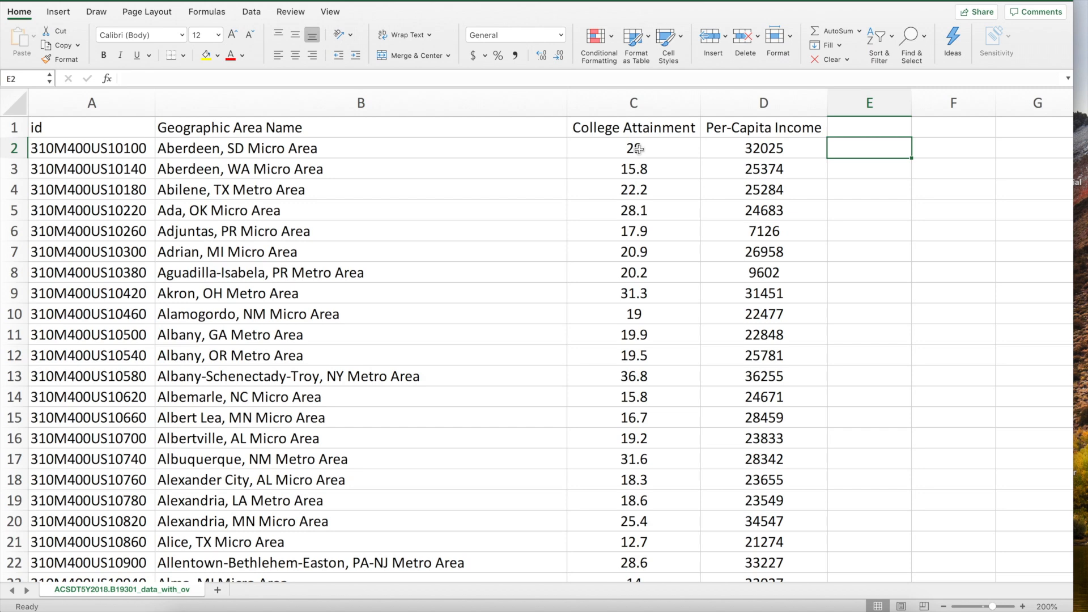
{"action": "left_click", "coordinate": [619, 147]}
{"action": "left_click_drag", "start_coordinate": [619, 147], "coordinate": [798, 527]}
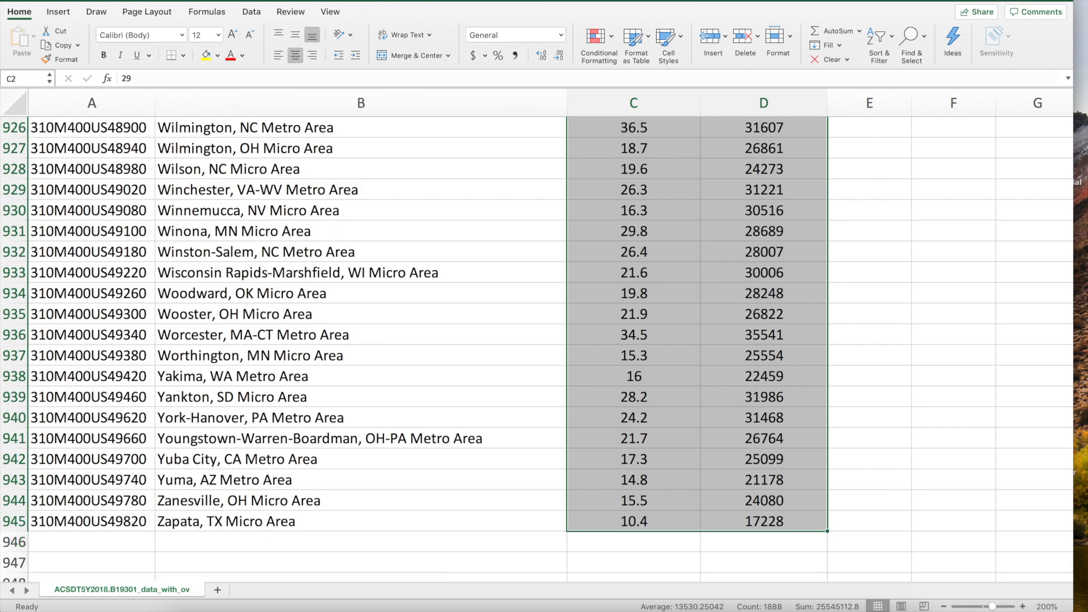
{"action": "left_click", "coordinate": [170, 0]}
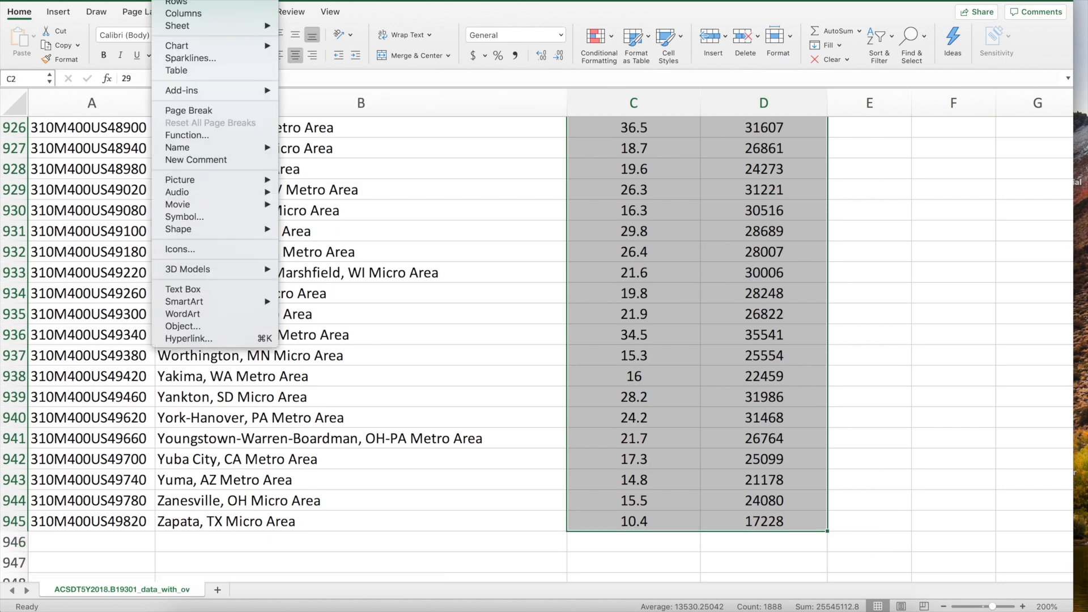
Insert an X Y scatter chart of the selection and move it to new sheet Chart3
{"action": "mouse_move", "coordinate": [224, 49]}
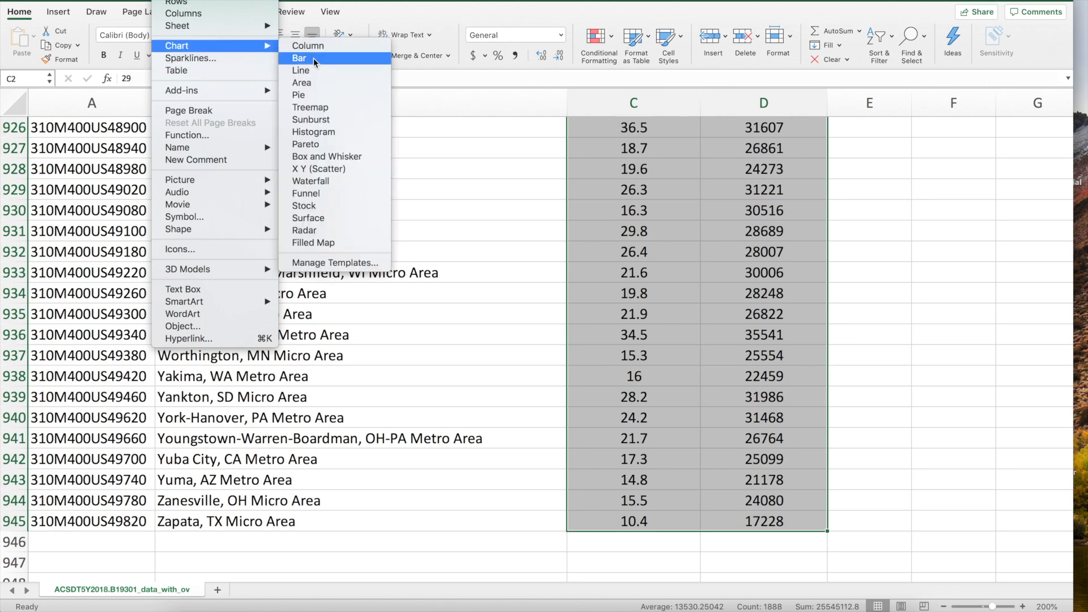
{"action": "left_click", "coordinate": [353, 168]}
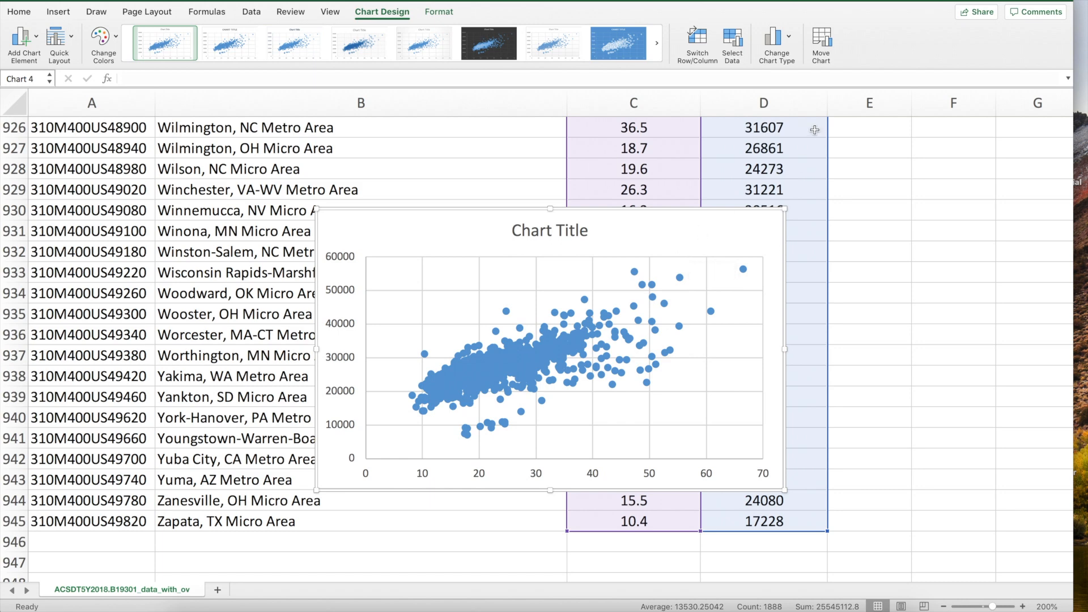
{"action": "left_click", "coordinate": [822, 41]}
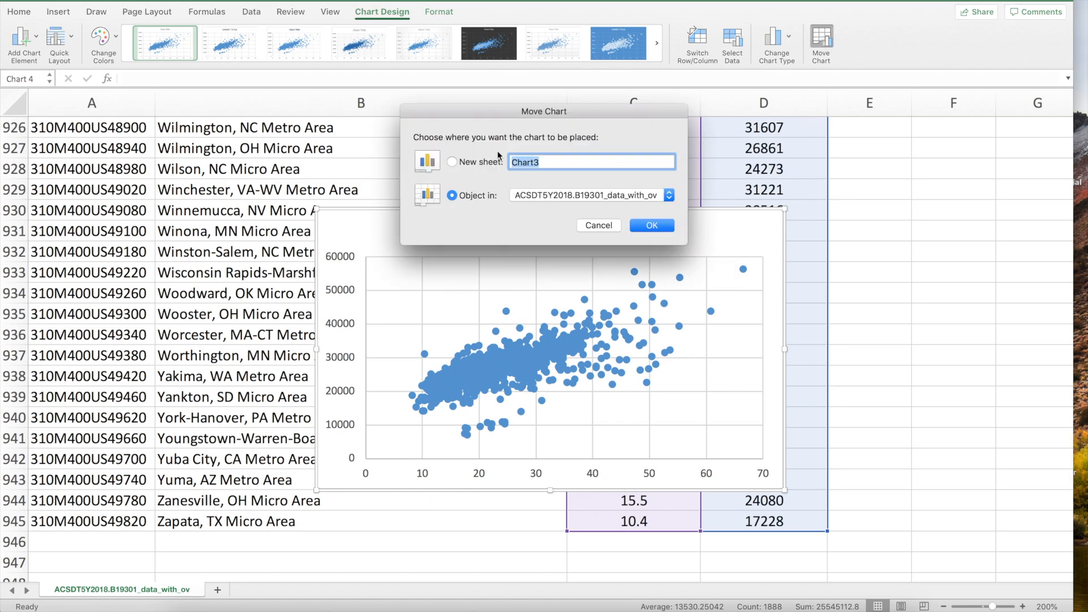
{"action": "left_click", "coordinate": [451, 162]}
{"action": "left_click", "coordinate": [651, 227]}
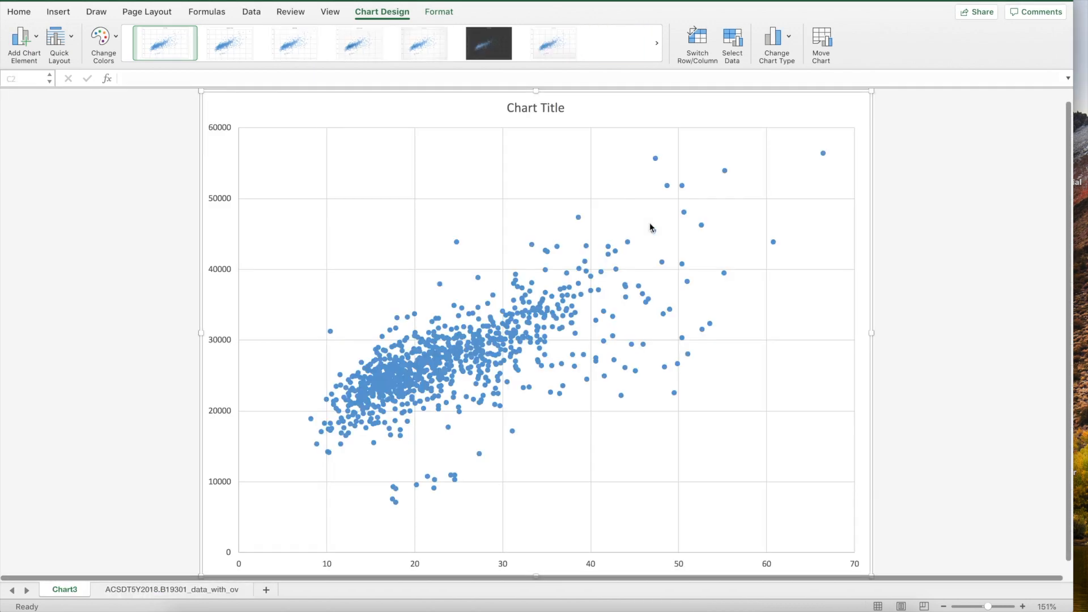
Set the vertical and horizontal axis number labels to 20 pt font
{"action": "left_click", "coordinate": [221, 131]}
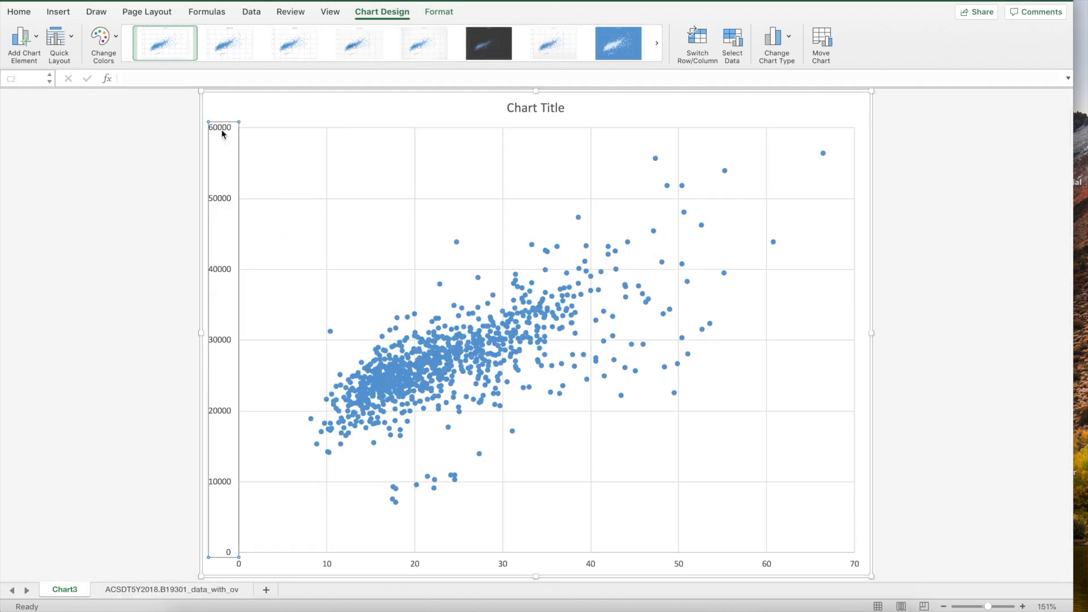
{"action": "left_click", "coordinate": [21, 11]}
{"action": "left_click", "coordinate": [218, 35]}
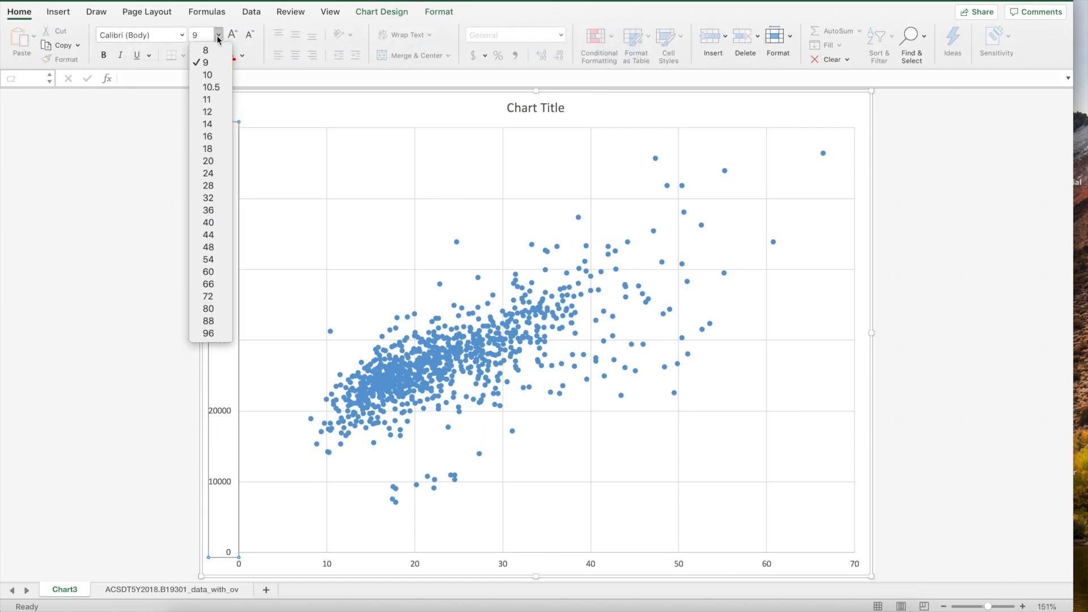
{"action": "left_click", "coordinate": [221, 161]}
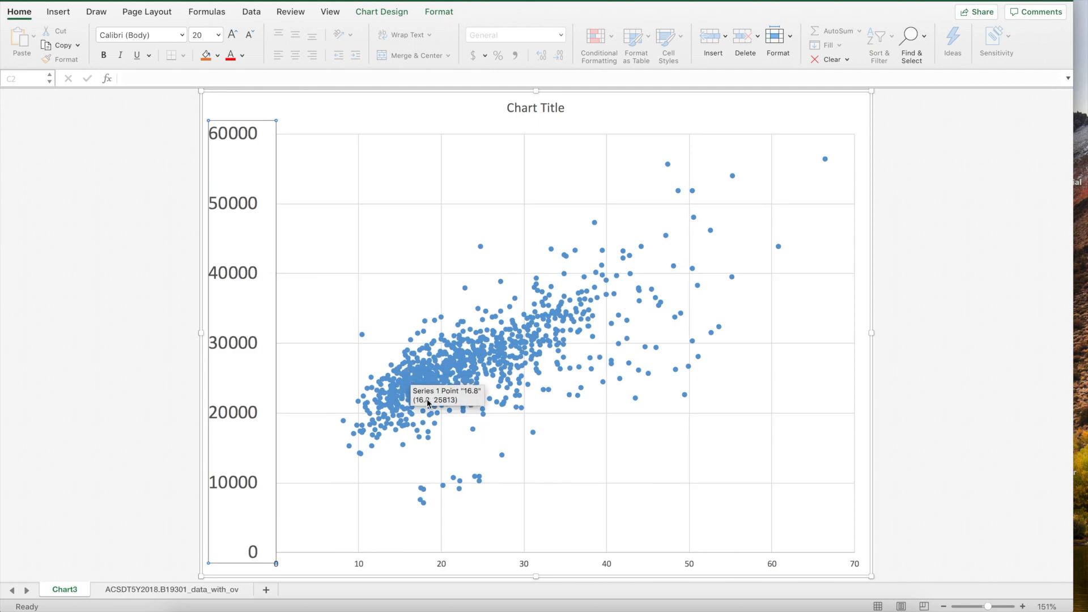
{"action": "left_click", "coordinate": [438, 565]}
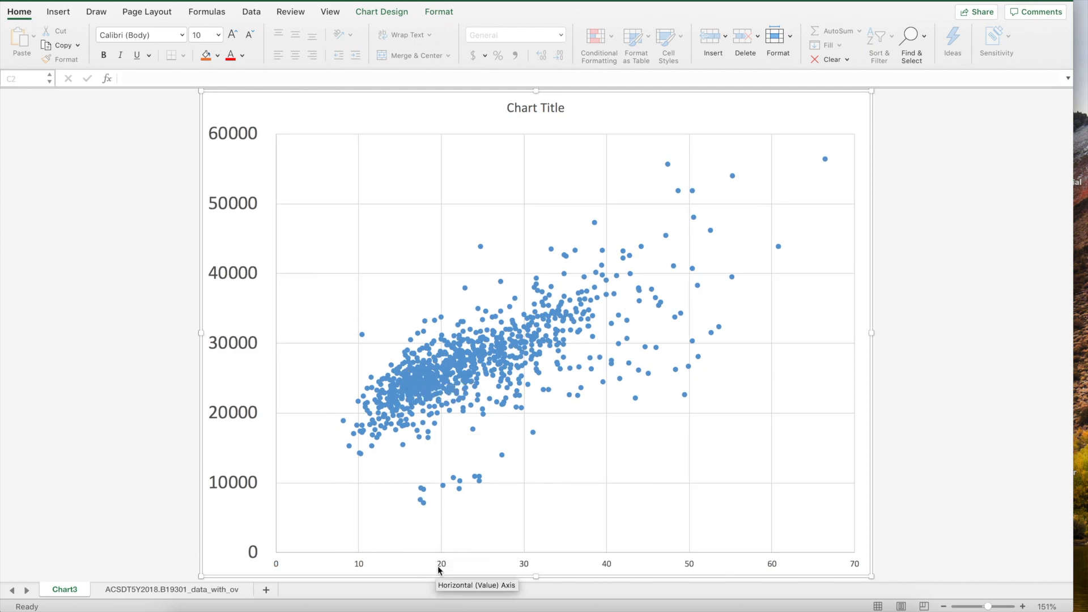
{"action": "left_click", "coordinate": [219, 35]}
{"action": "left_click", "coordinate": [222, 161]}
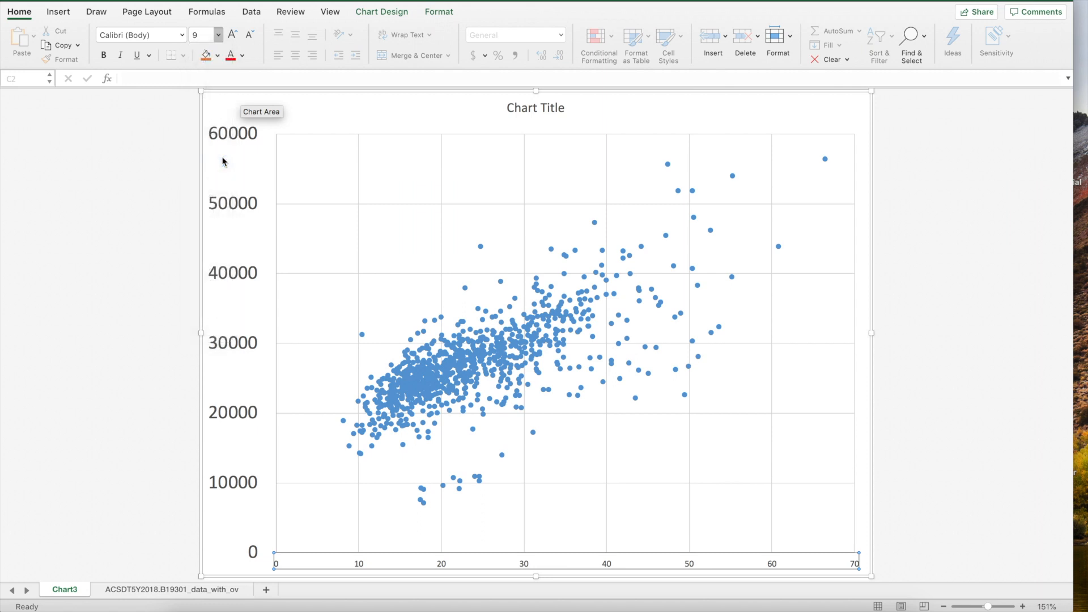
{"action": "left_click", "coordinate": [381, 12]}
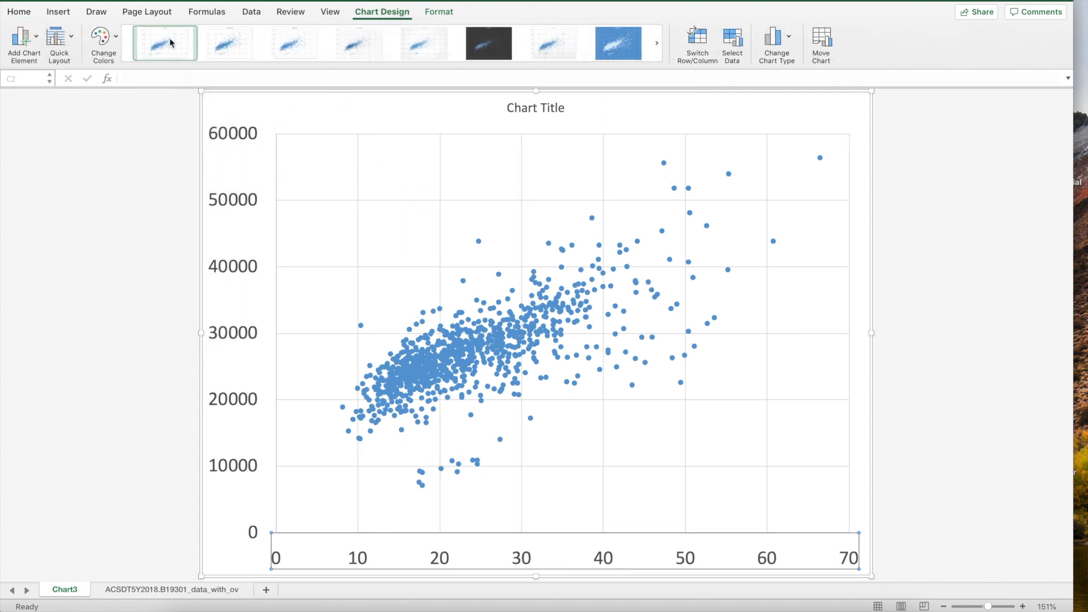
Add a 24 pt vertical axis title reading 'Per-Capita Income'
{"action": "left_click", "coordinate": [37, 37]}
{"action": "mouse_move", "coordinate": [78, 74]}
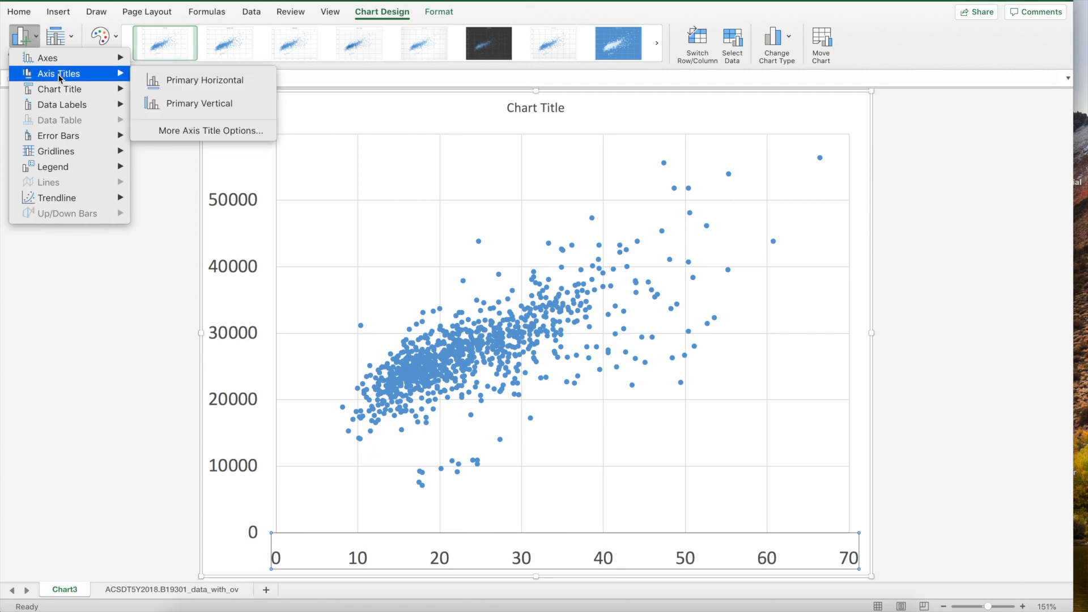
{"action": "left_click", "coordinate": [204, 104]}
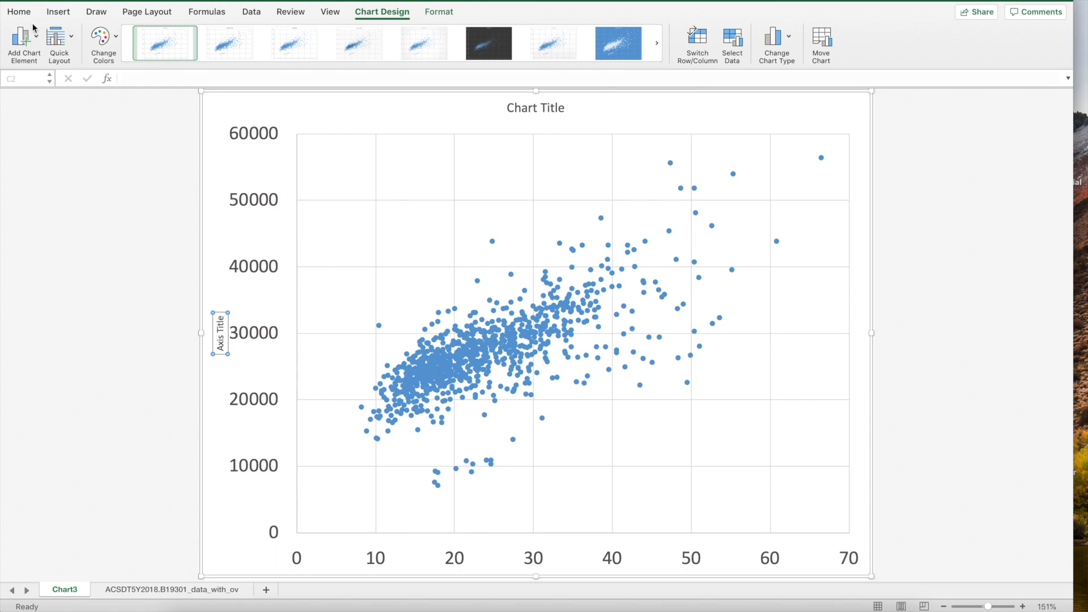
{"action": "left_click", "coordinate": [20, 11]}
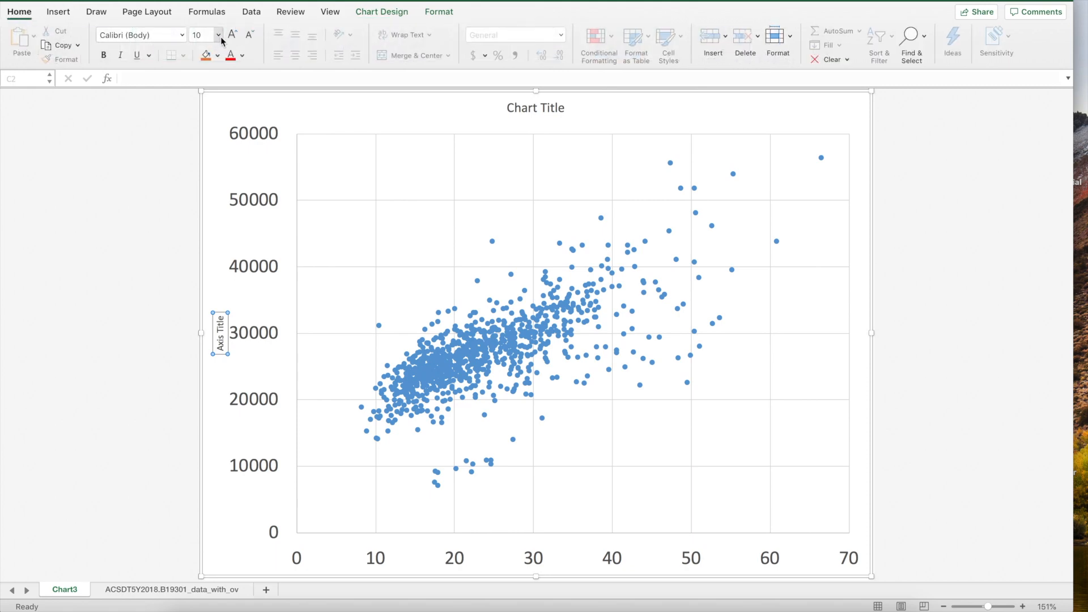
{"action": "left_click", "coordinate": [218, 35]}
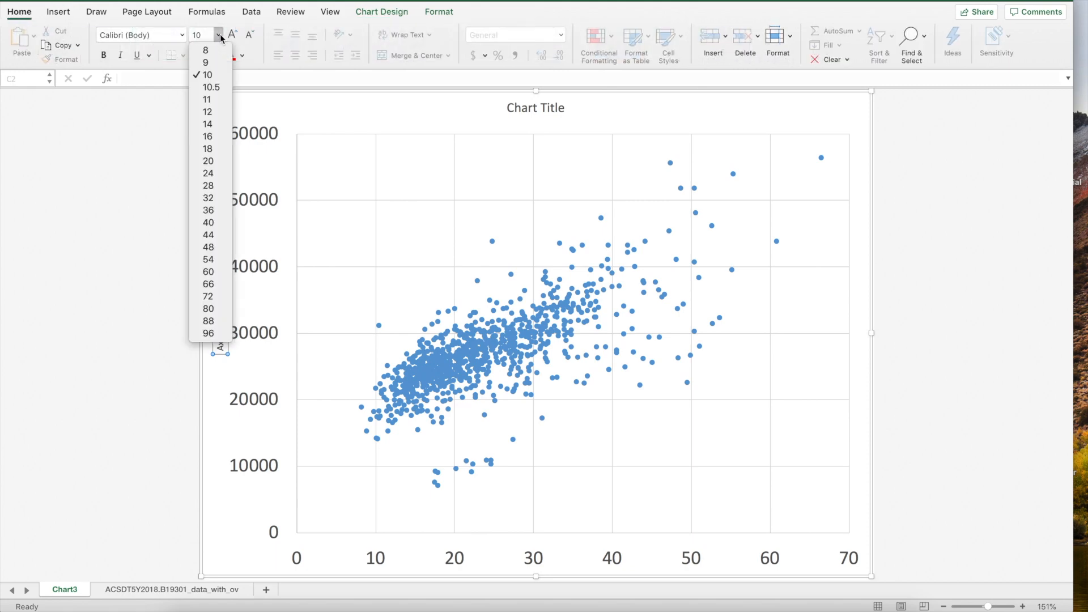
{"action": "left_click", "coordinate": [209, 173]}
{"action": "type", "text": "P"}
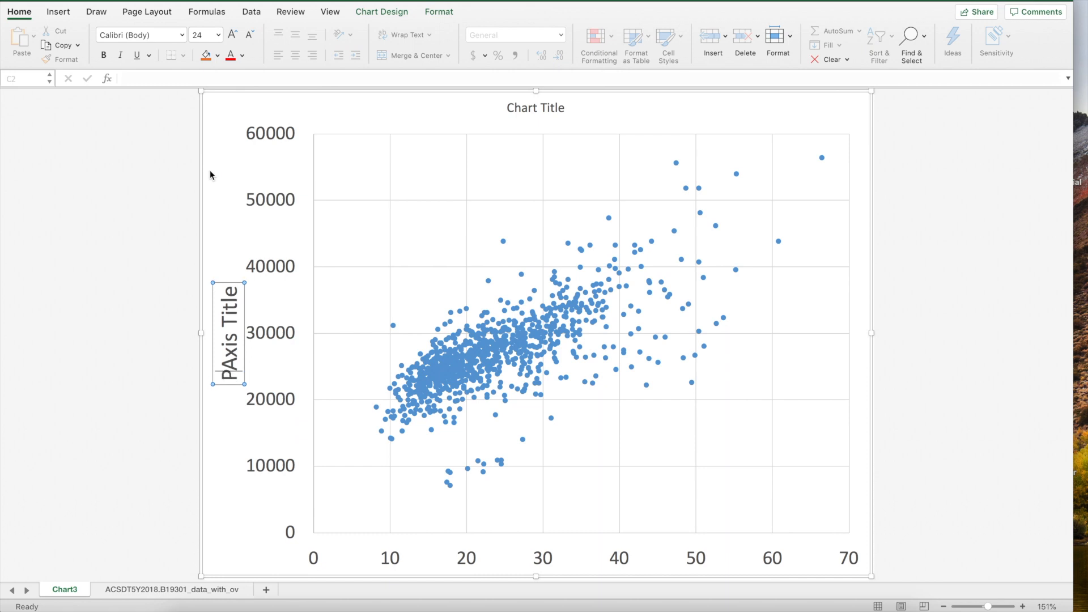
{"action": "left_click_drag", "start_coordinate": [240, 363], "coordinate": [235, 297]}
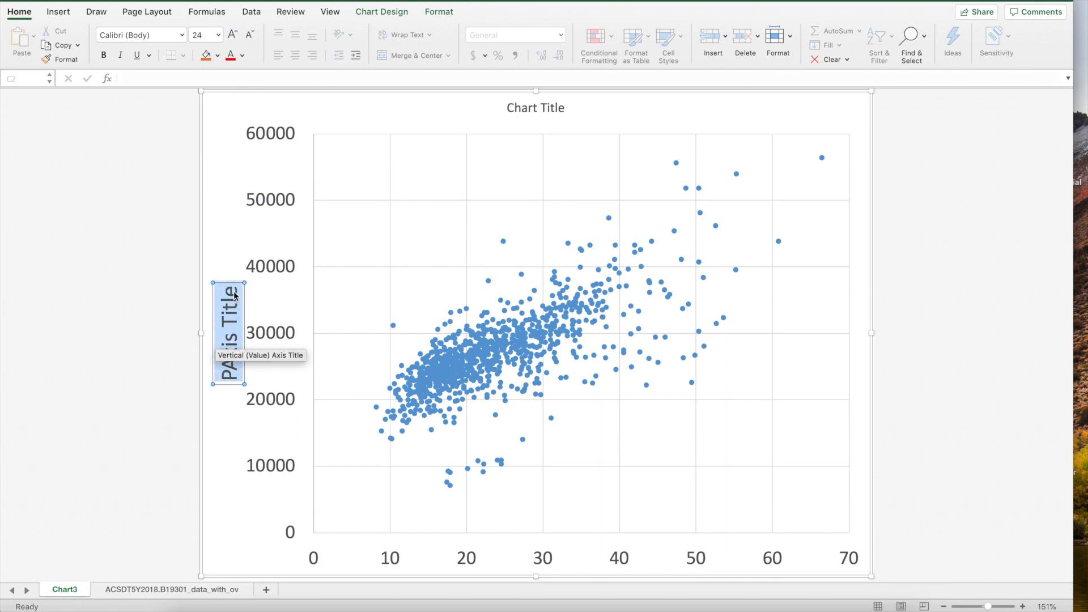
{"action": "type", "text": "Per"}
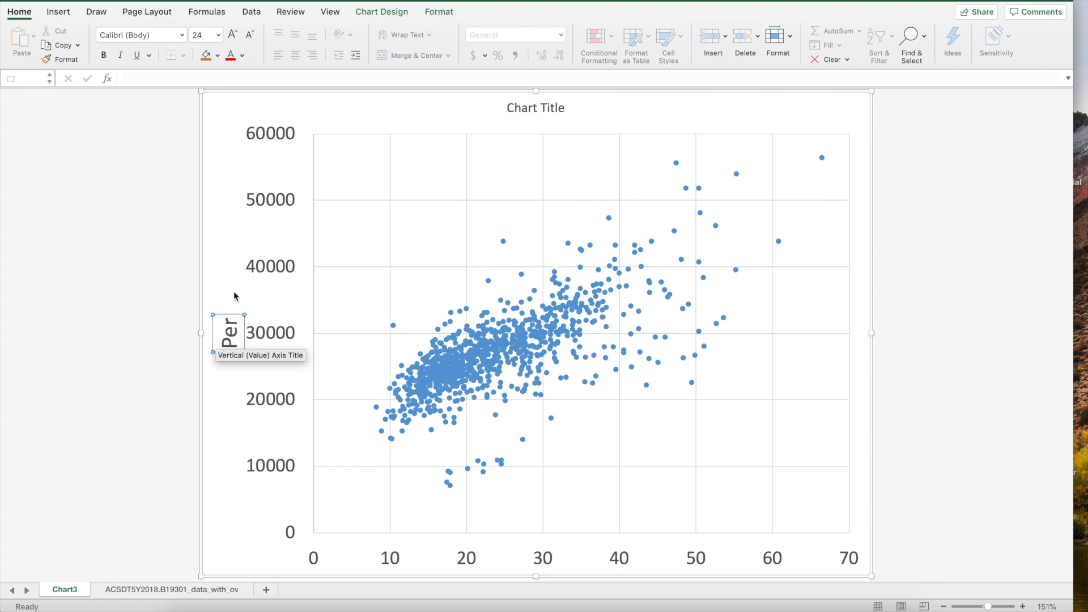
{"action": "type", "text": "-Capita Income"}
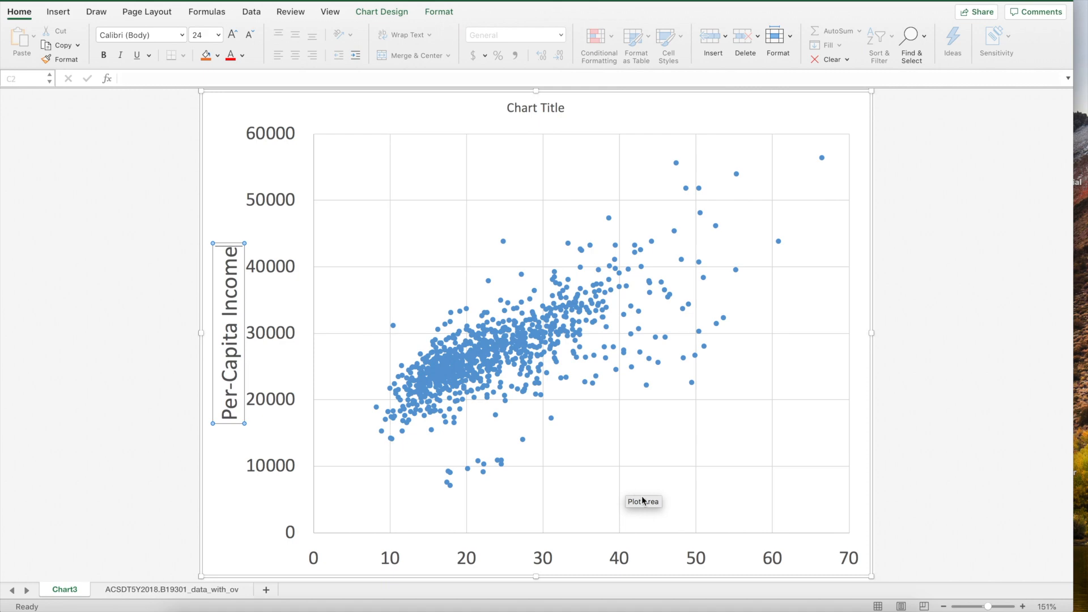
{"action": "left_click", "coordinate": [352, 156]}
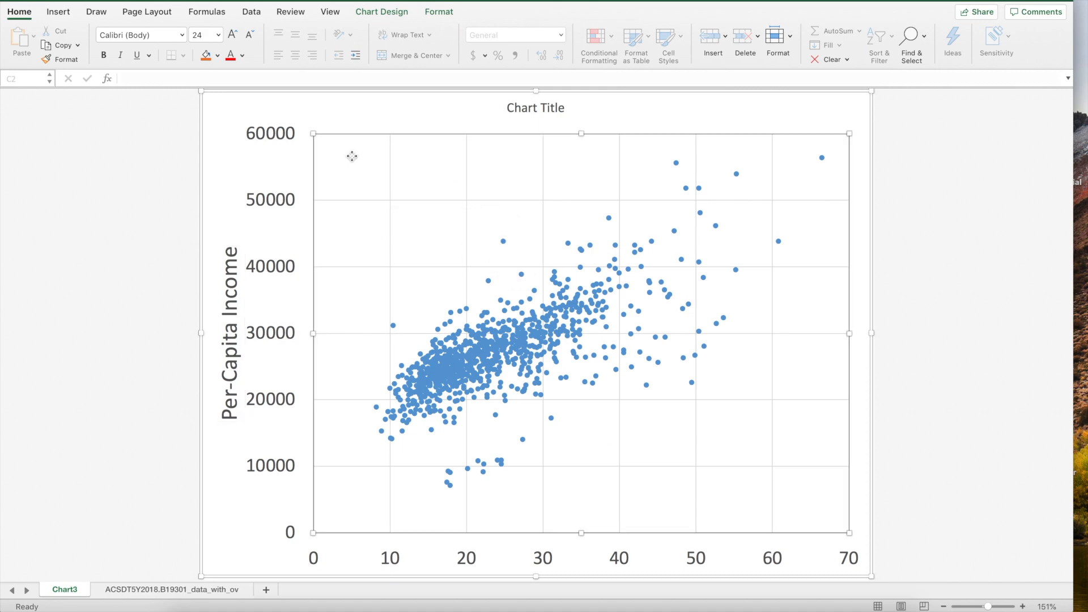
Add a 24 pt horizontal axis title reading '% College Attainment, 25 and Older'
{"action": "left_click", "coordinate": [382, 11]}
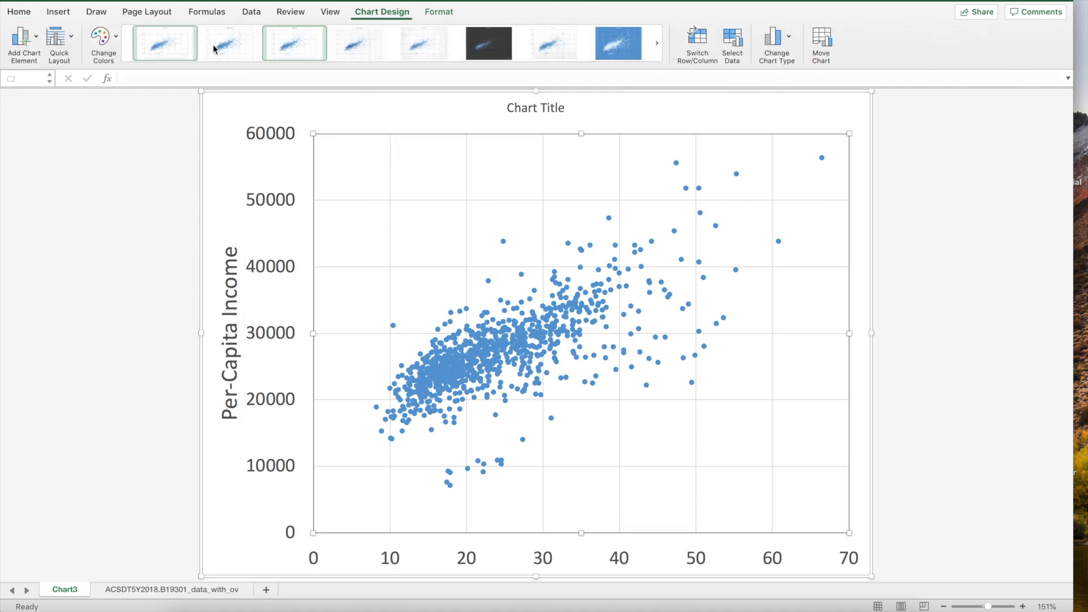
{"action": "left_click", "coordinate": [36, 39]}
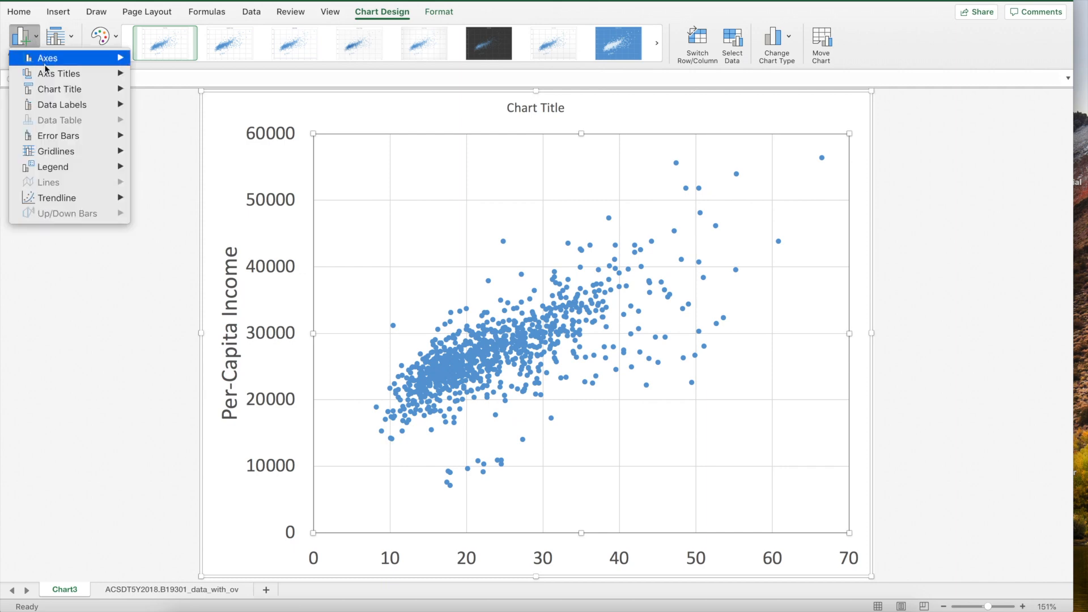
{"action": "left_click", "coordinate": [182, 78]}
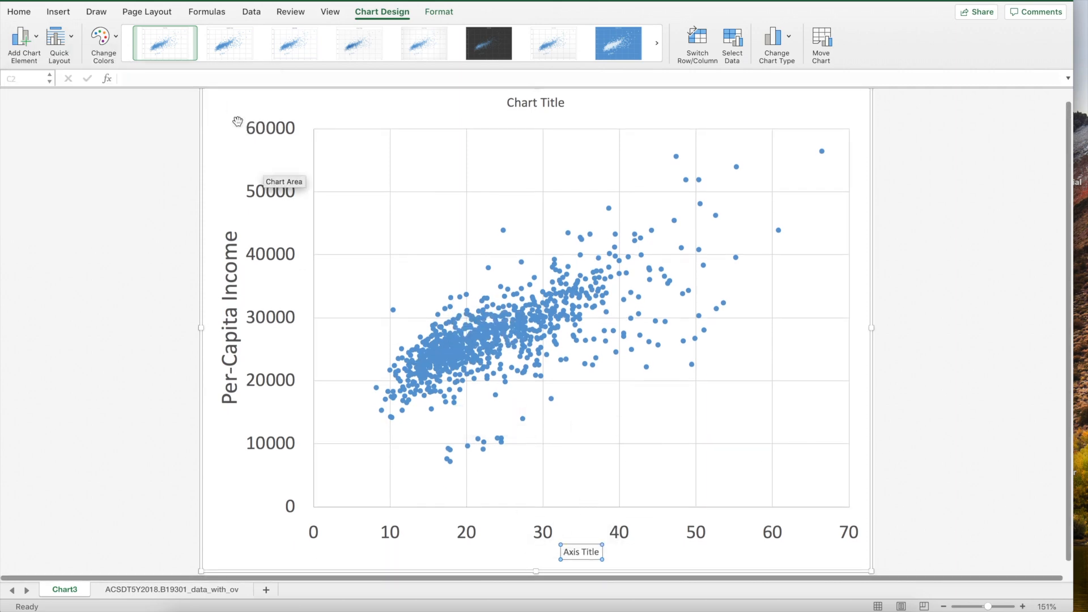
{"action": "left_click", "coordinate": [19, 13]}
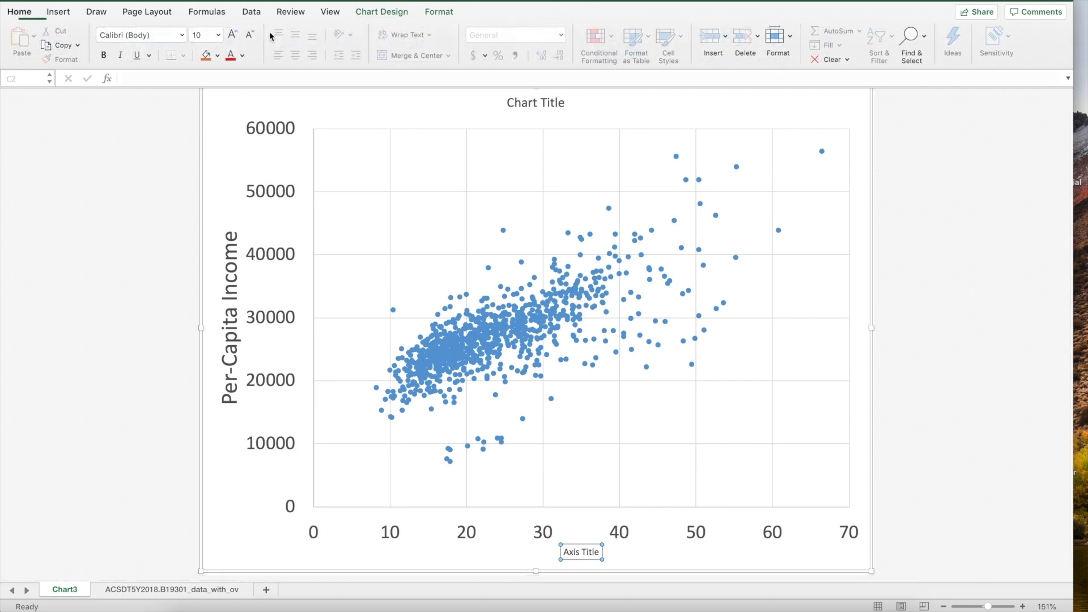
{"action": "left_click", "coordinate": [219, 36]}
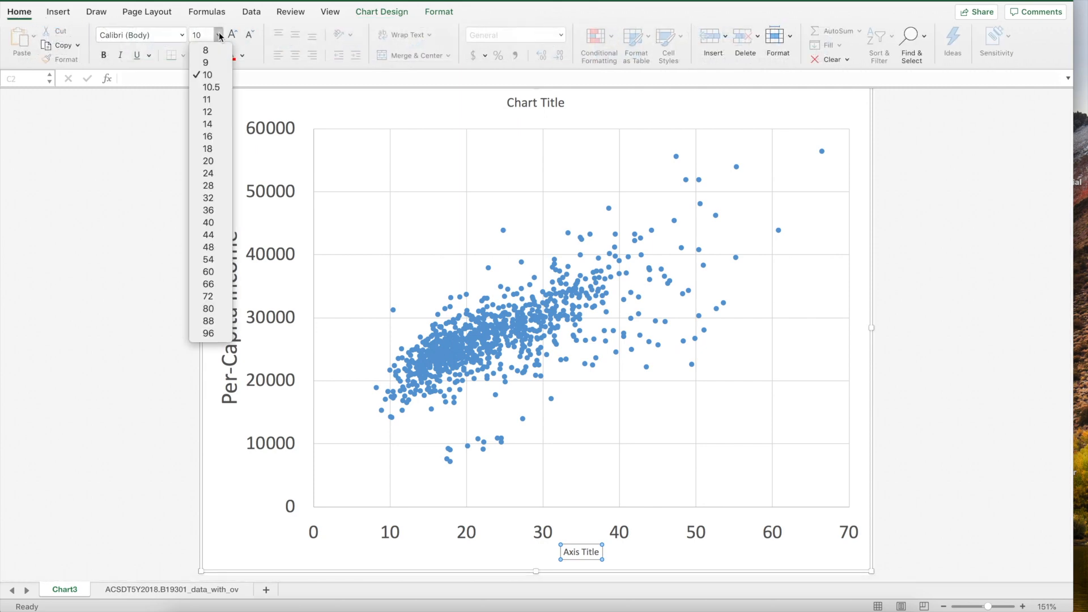
{"action": "left_click", "coordinate": [214, 172]}
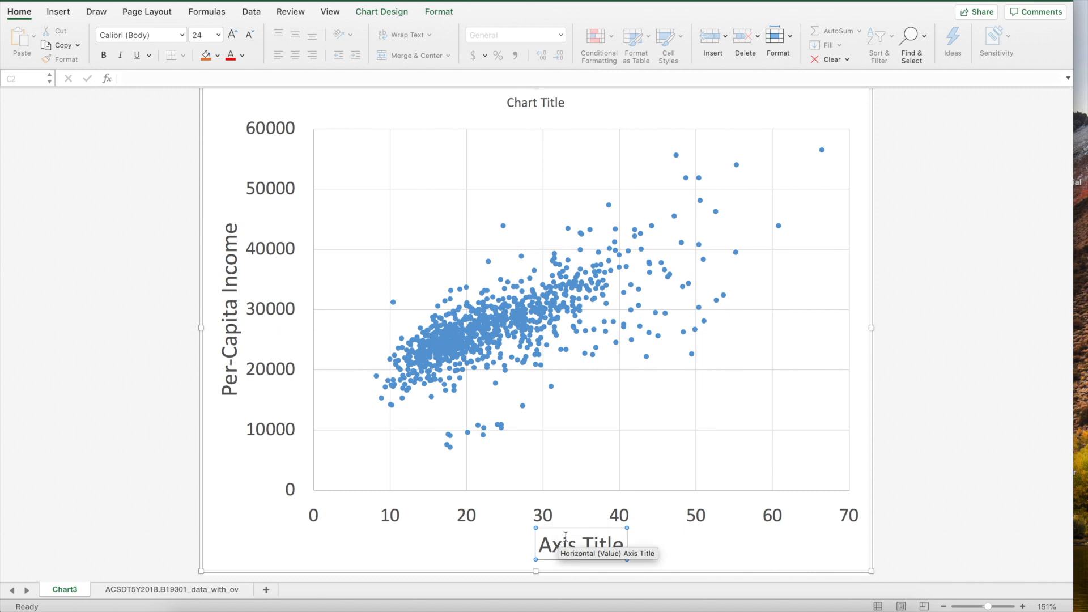
{"action": "left_click_drag", "start_coordinate": [539, 543], "coordinate": [609, 544]}
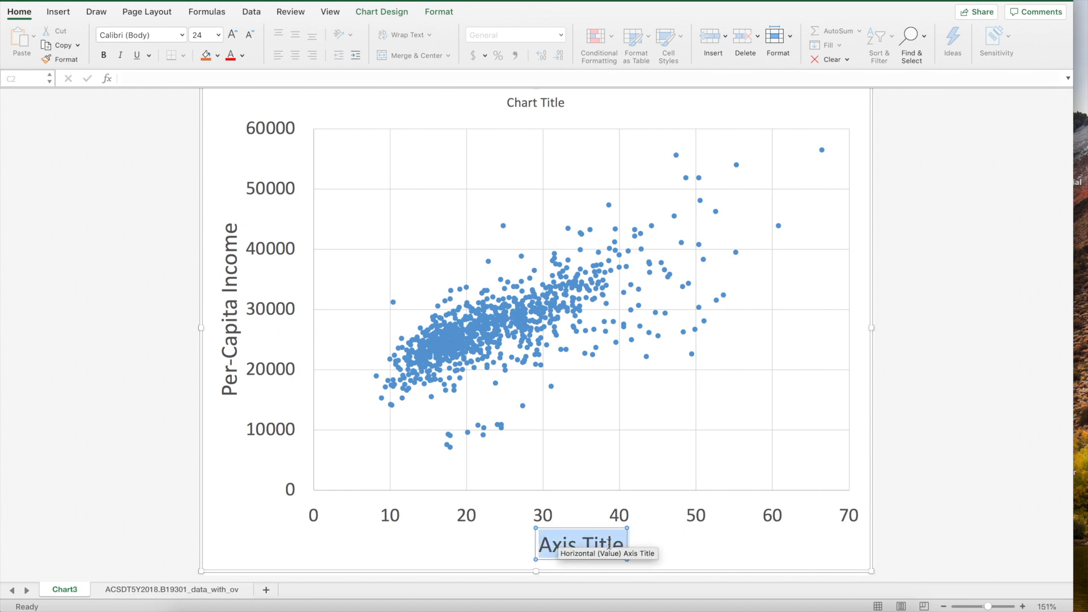
{"action": "type", "text": "% Collge"}
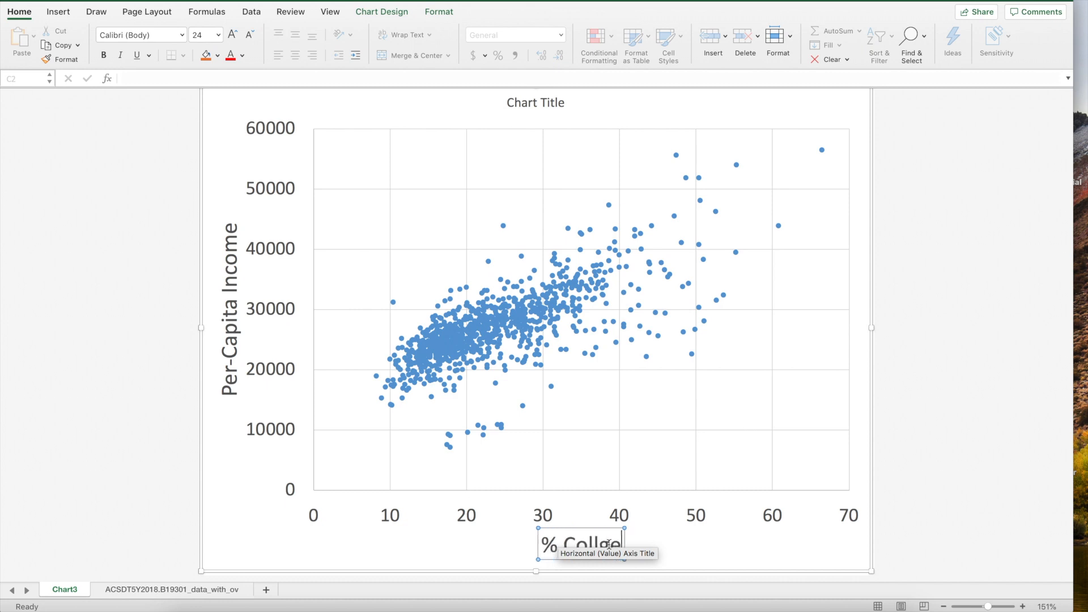
{"action": "key", "text": "BackSpace"}
{"action": "key", "text": "BackSpace"}
{"action": "key", "text": "BackSpace"}
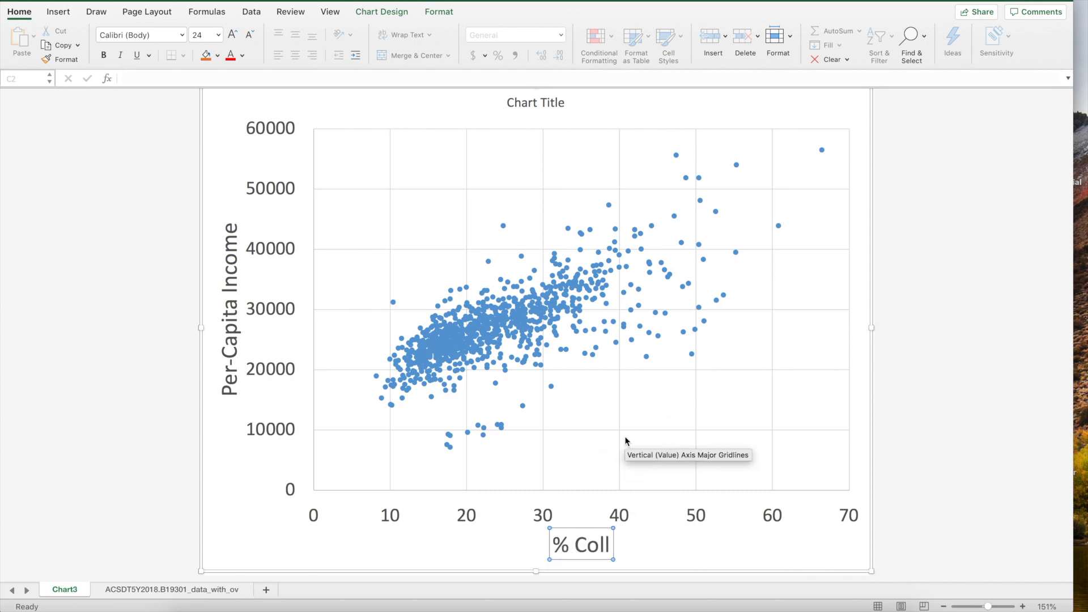
{"action": "type", "text": "lege A"}
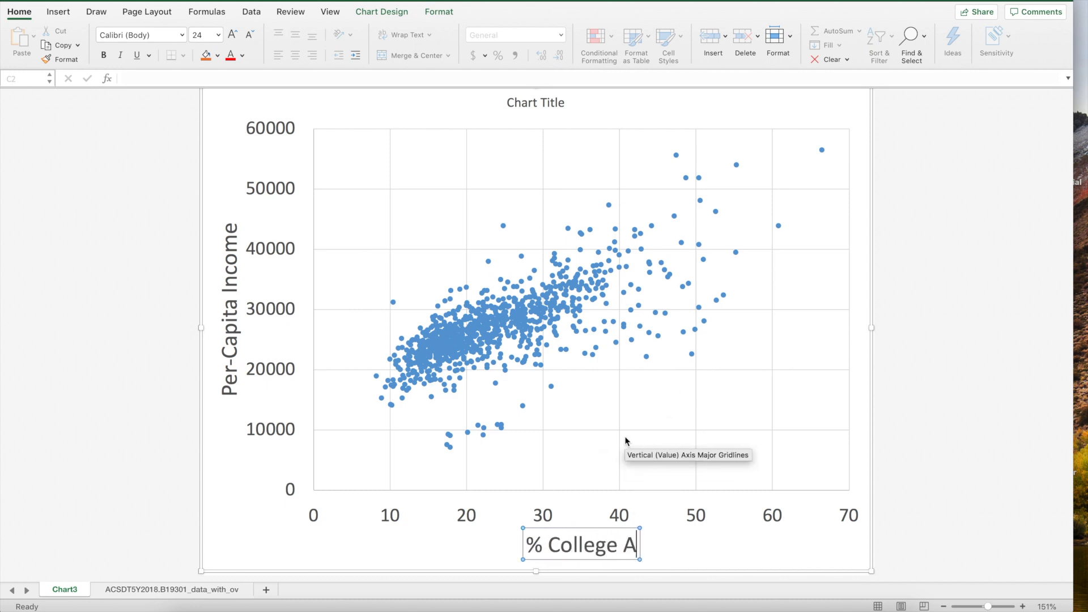
{"action": "type", "text": "ttainment, "}
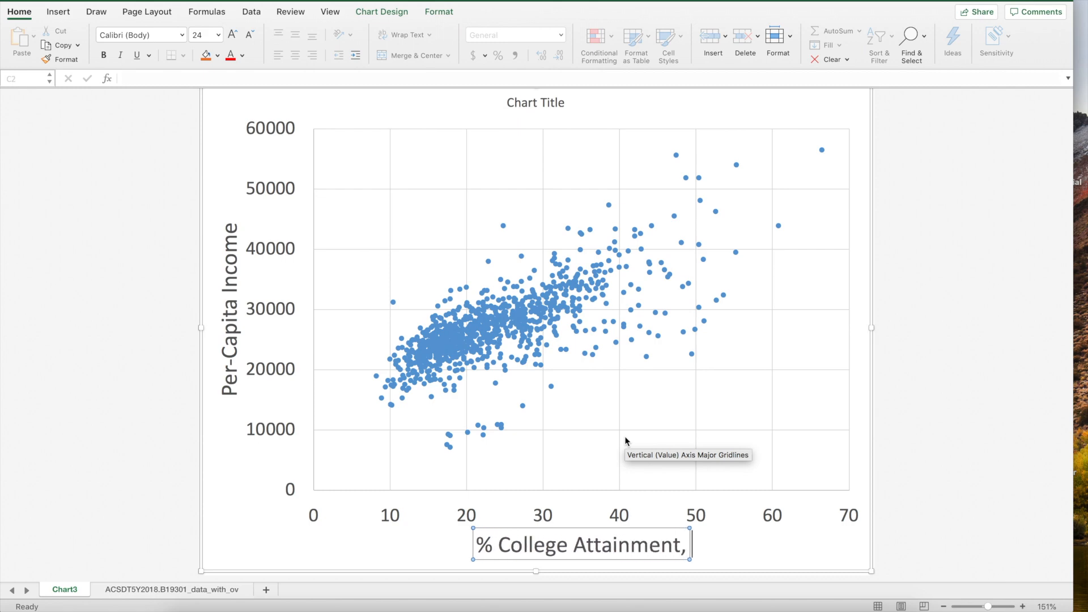
{"action": "type", "text": "25 and Older"}
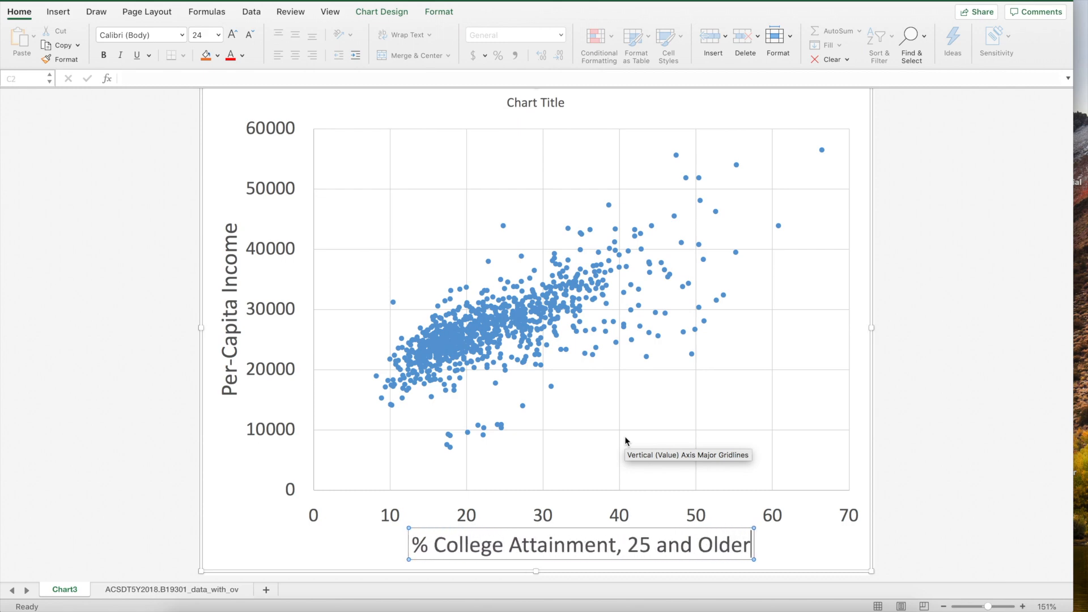
{"action": "left_click", "coordinate": [528, 105]}
Select the chart title placeholder text and set its font size to 24 pt
{"action": "left_click_drag", "start_coordinate": [512, 104], "coordinate": [552, 104]}
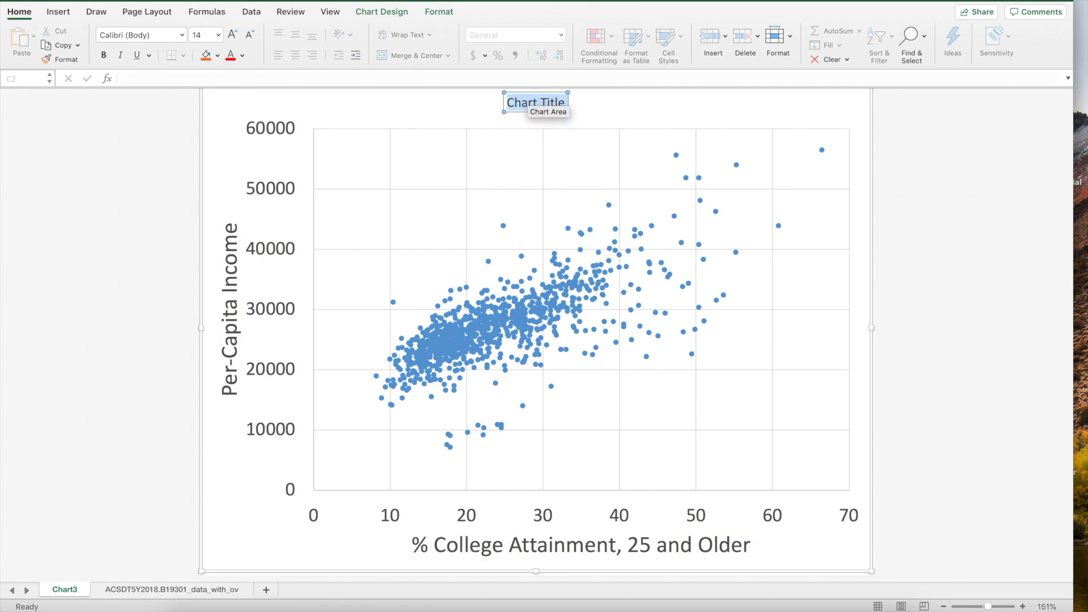
{"action": "left_click", "coordinate": [17, 13]}
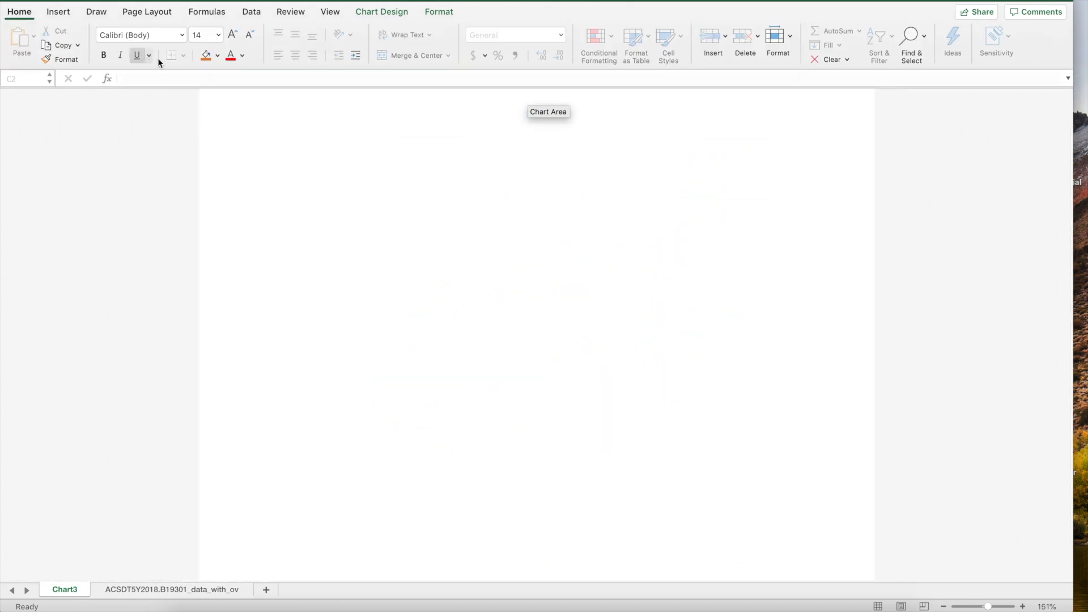
{"action": "left_click", "coordinate": [216, 36]}
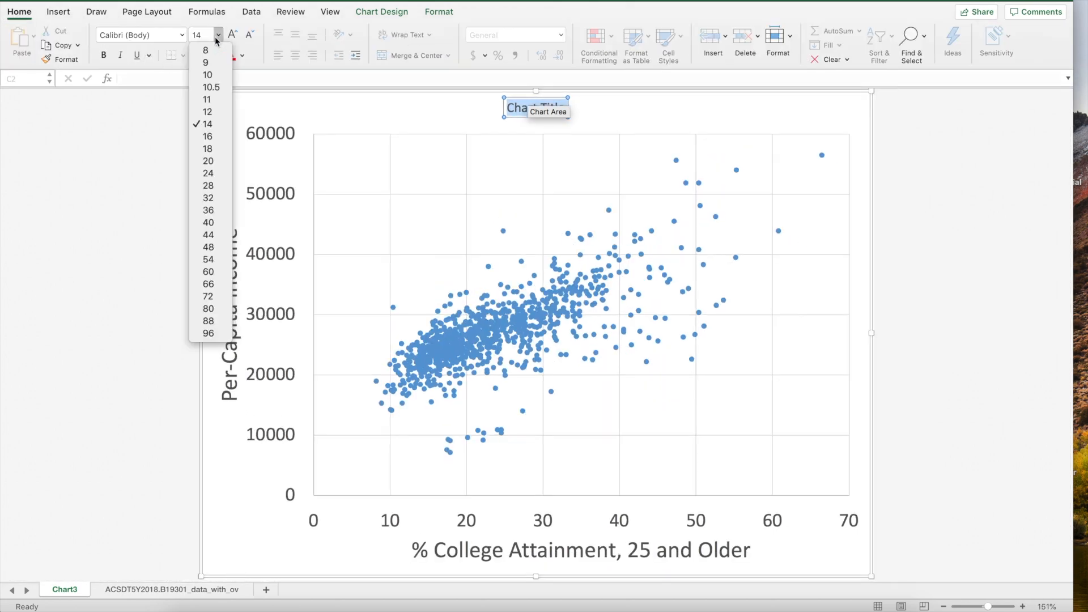
{"action": "left_click", "coordinate": [216, 34]}
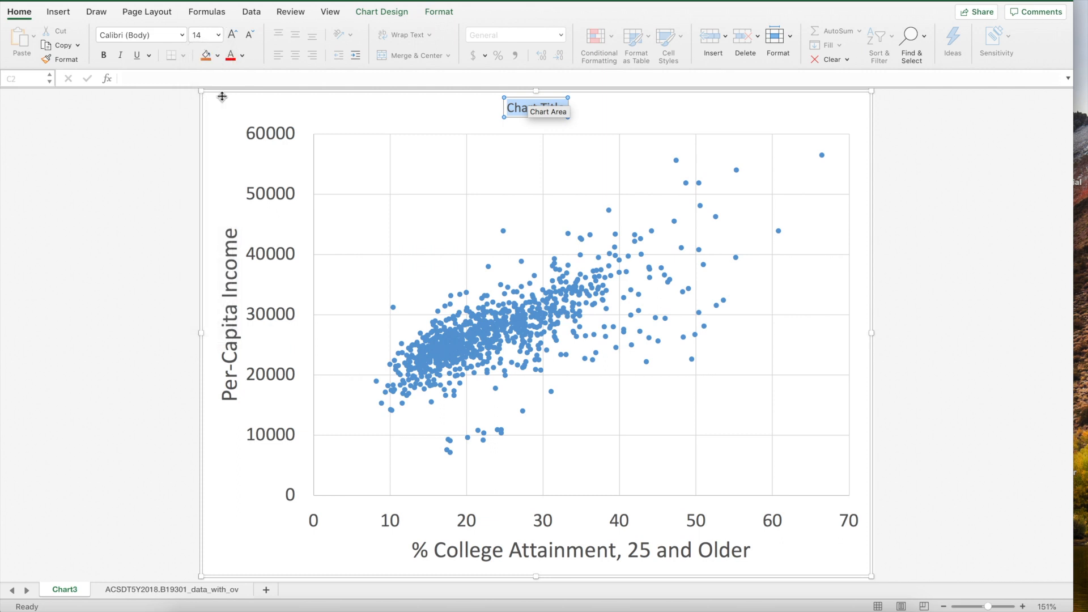
{"action": "left_click", "coordinate": [218, 35]}
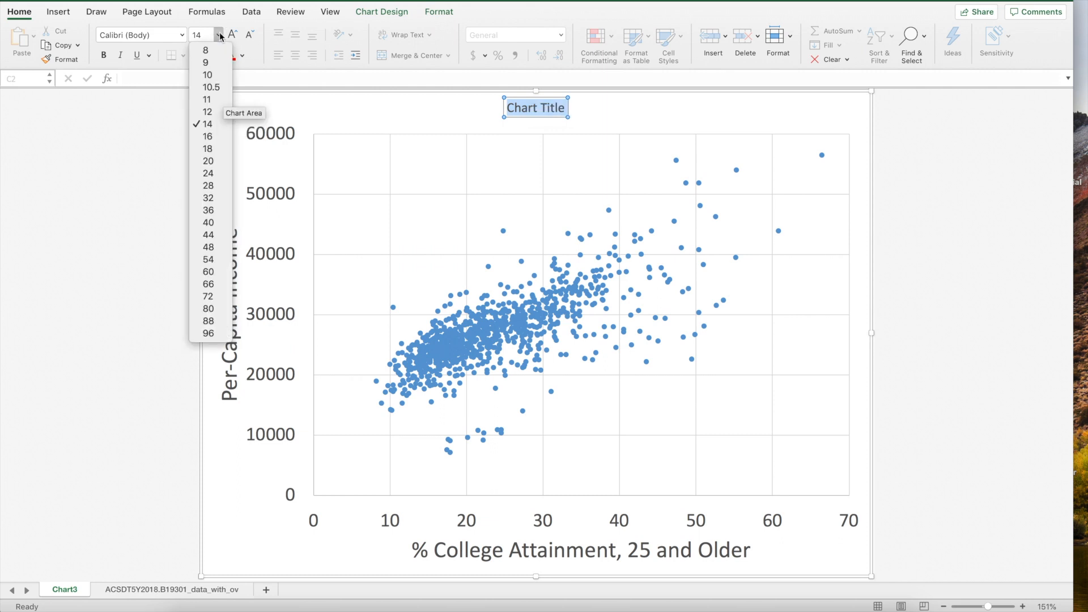
{"action": "left_click", "coordinate": [226, 173]}
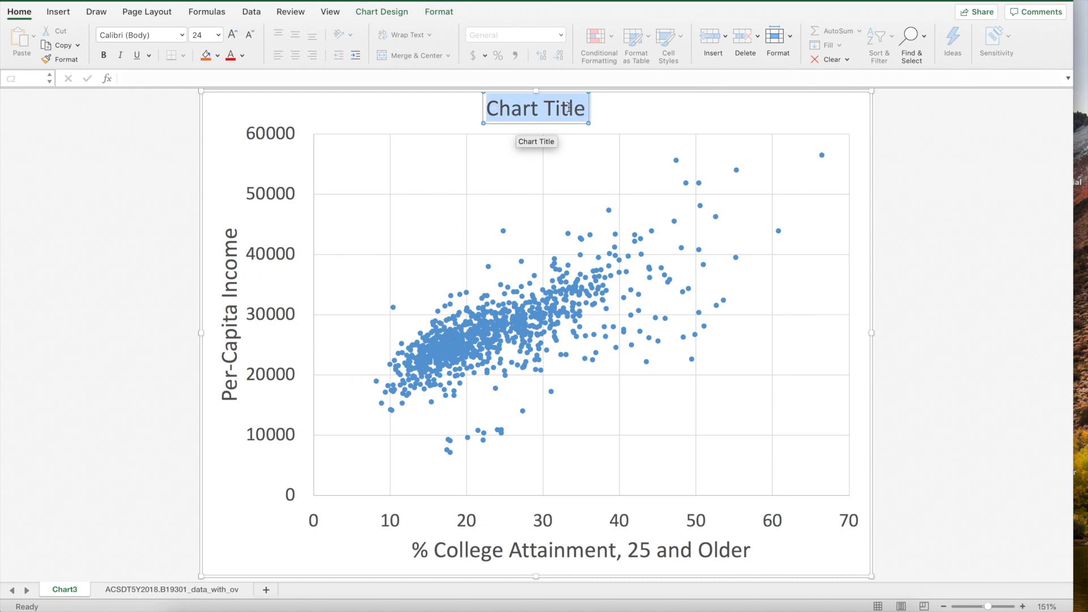
Type the title 'Effects of College Attainment on Per-Capita Income: U.S. Metro and Micropolitan Regions: 2018 (n=944)'
{"action": "type", "text": "Effect"}
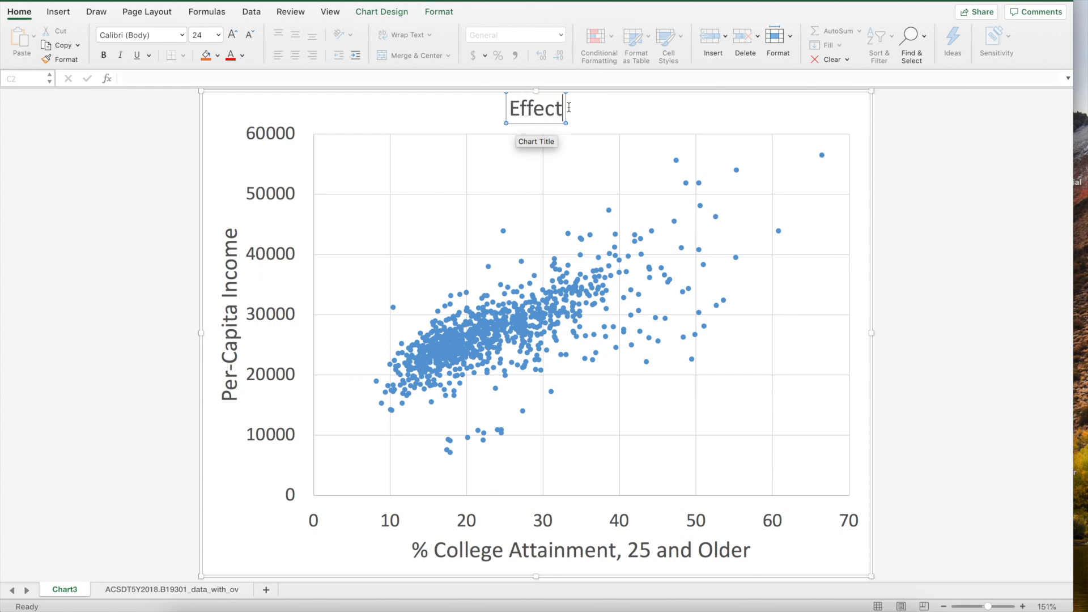
{"action": "type", "text": "s of College Attainment on Per"}
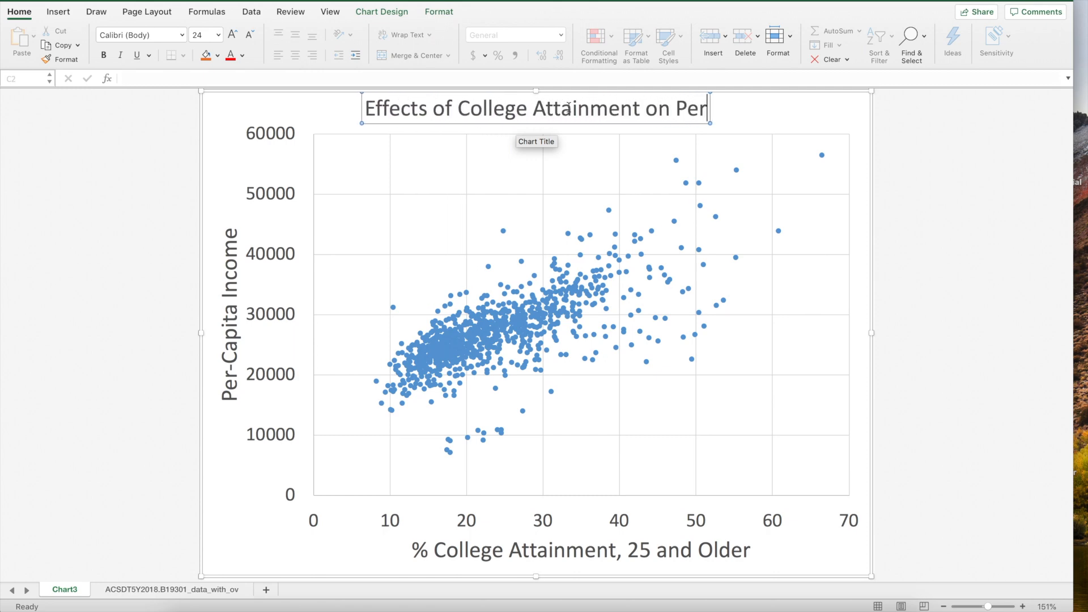
{"action": "type", "text": "-C"}
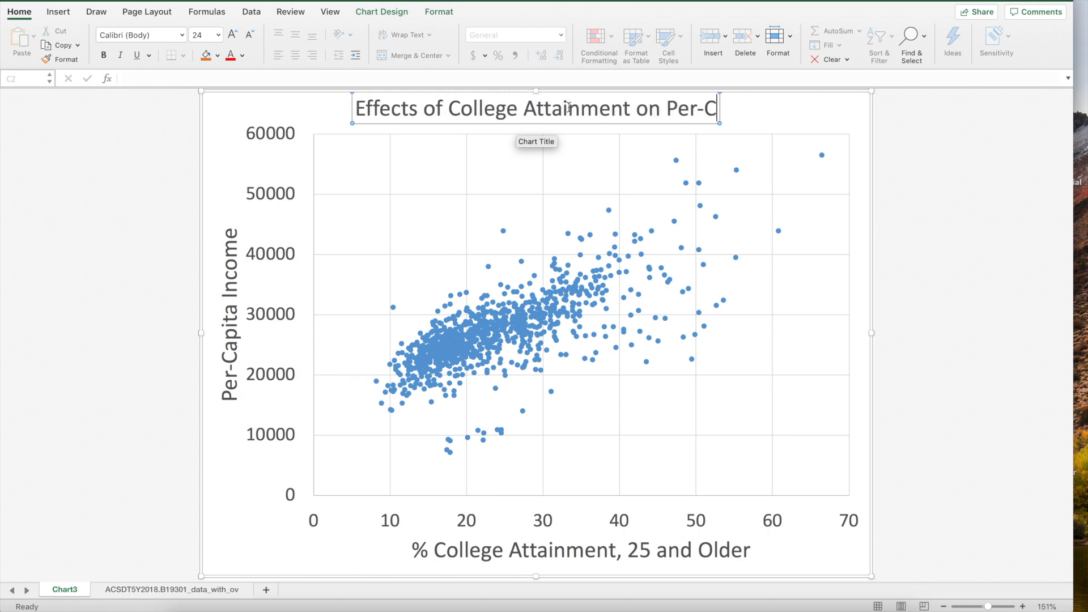
{"action": "type", "text": "apita INcome"}
{"action": "key", "text": "BackSpace"}
{"action": "key", "text": "BackSpace"}
{"action": "key", "text": "BackSpace"}
{"action": "key", "text": "BackSpace"}
{"action": "key", "text": "BackSpace"}
{"action": "type", "text": "ncome:"}
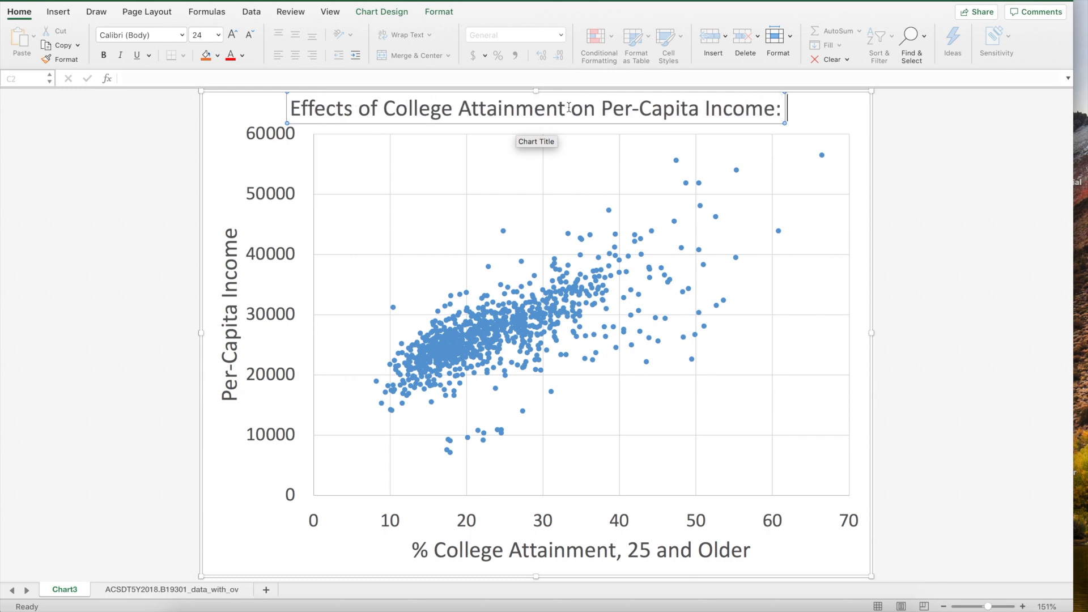
{"action": "type", "text": " U.S."}
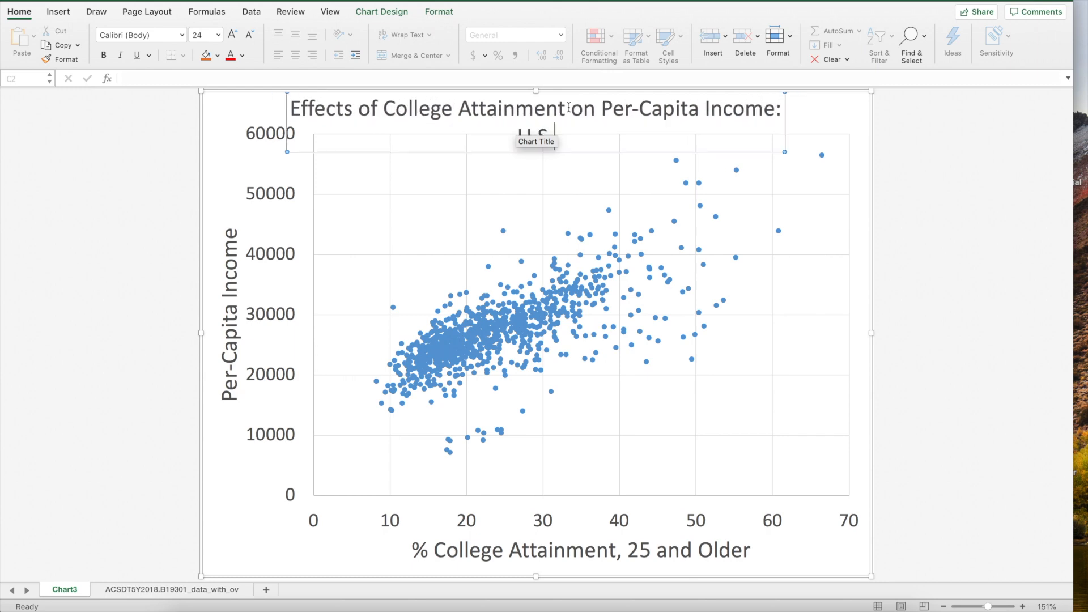
{"action": "type", "text": " Metro and Mic"}
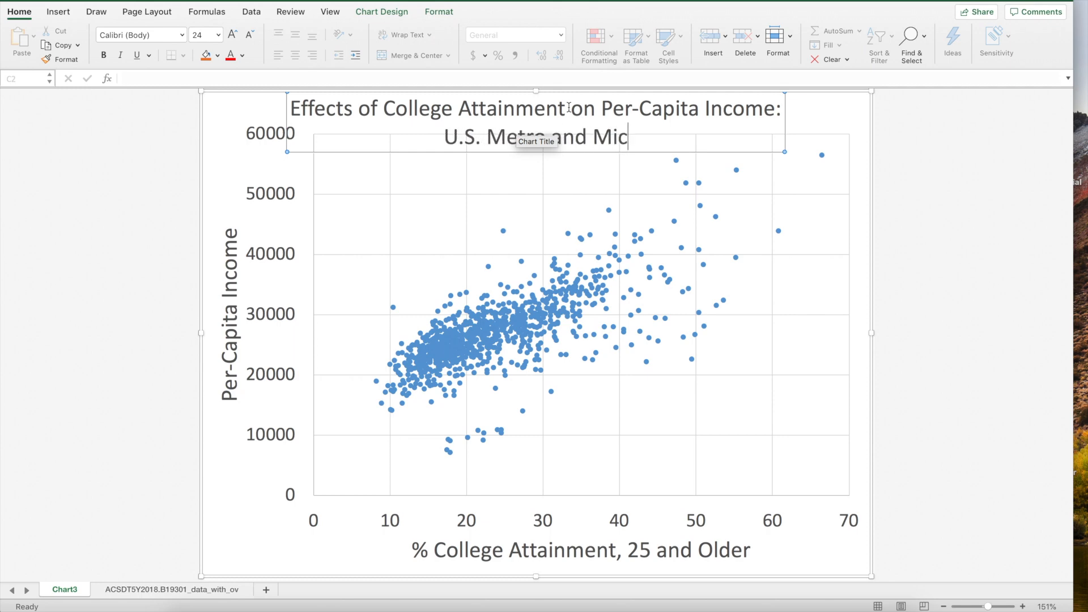
{"action": "type", "text": "ropolita"}
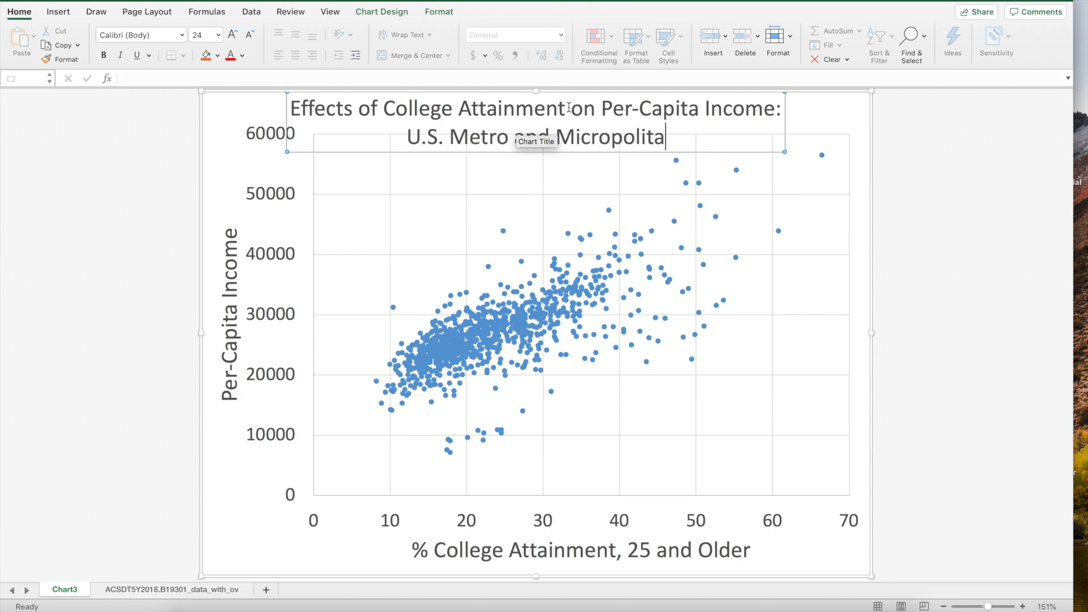
{"action": "type", "text": "n R"}
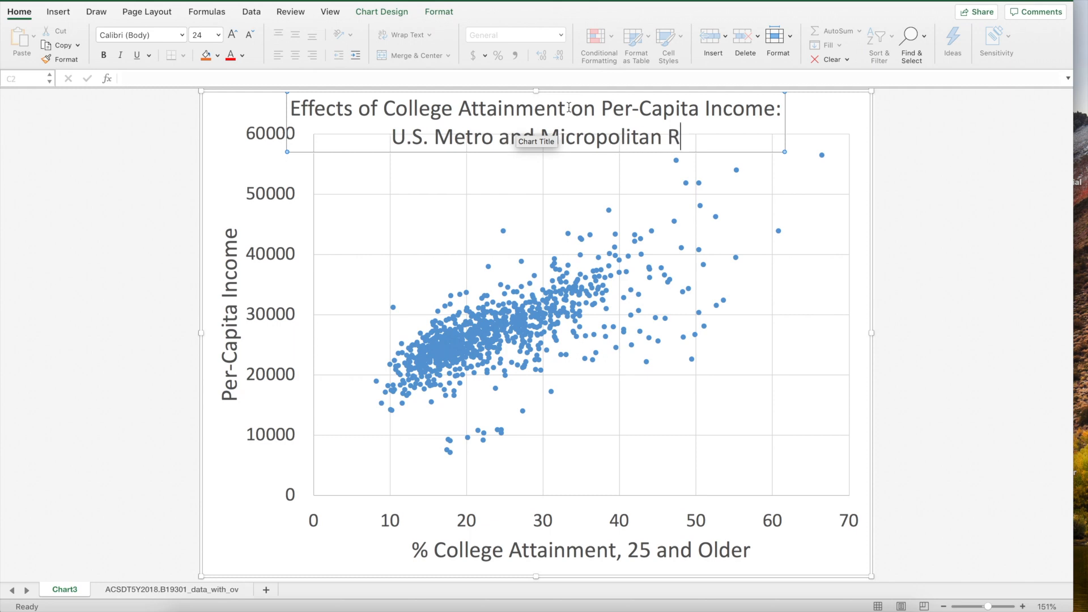
{"action": "type", "text": "egio"}
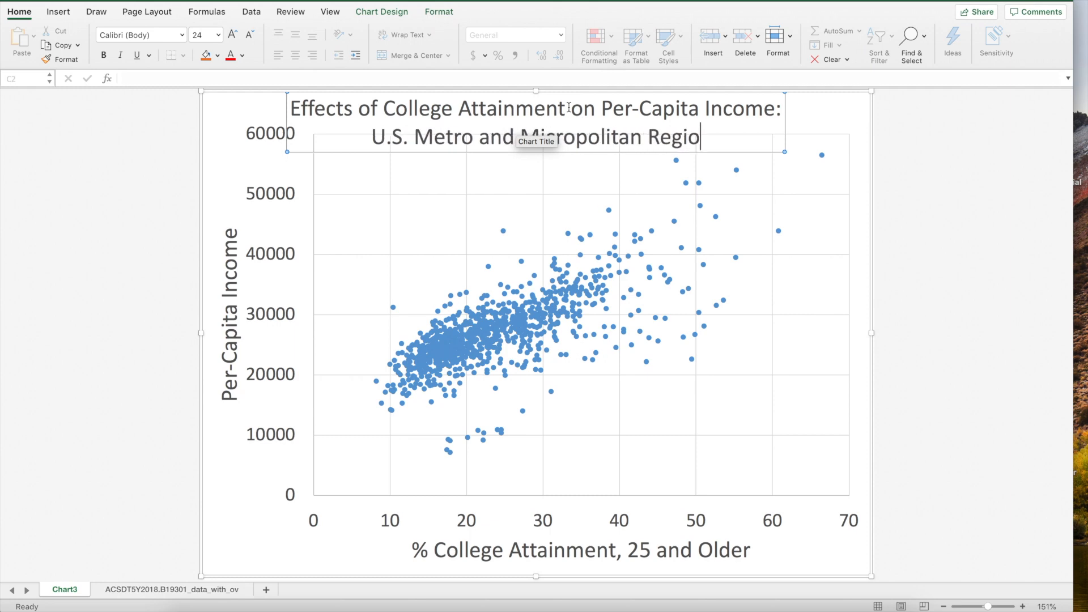
{"action": "type", "text": "ns:"}
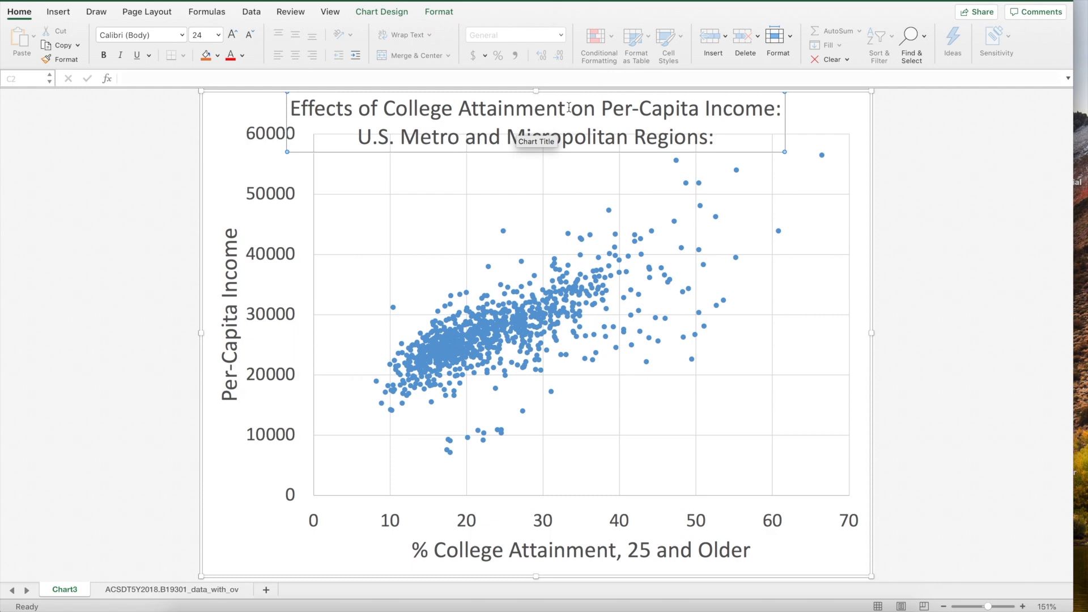
{"action": "type", "text": " 2018 ("}
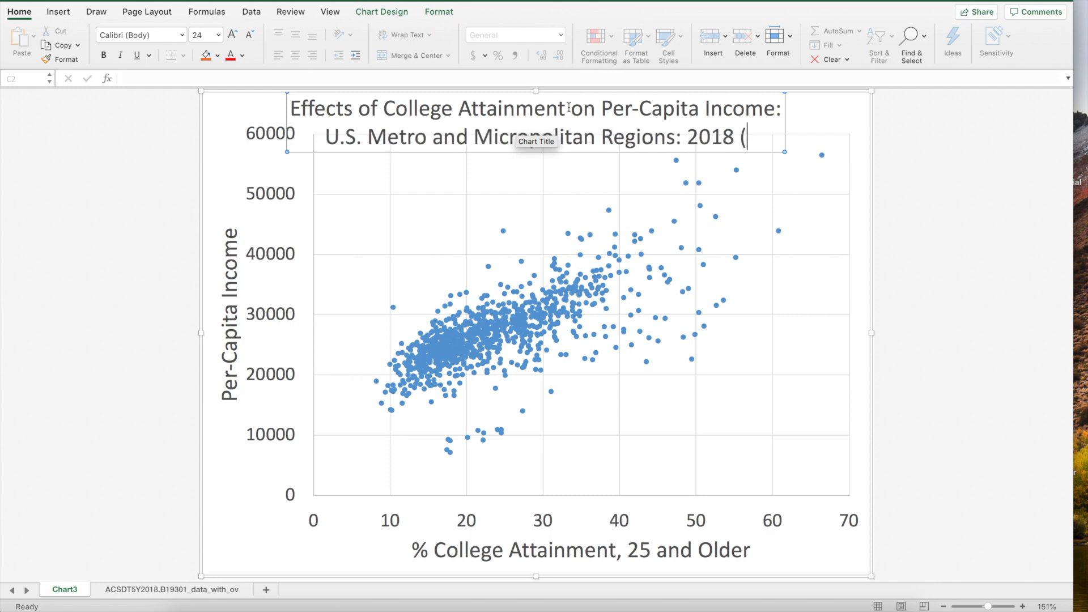
{"action": "type", "text": "n=944)"}
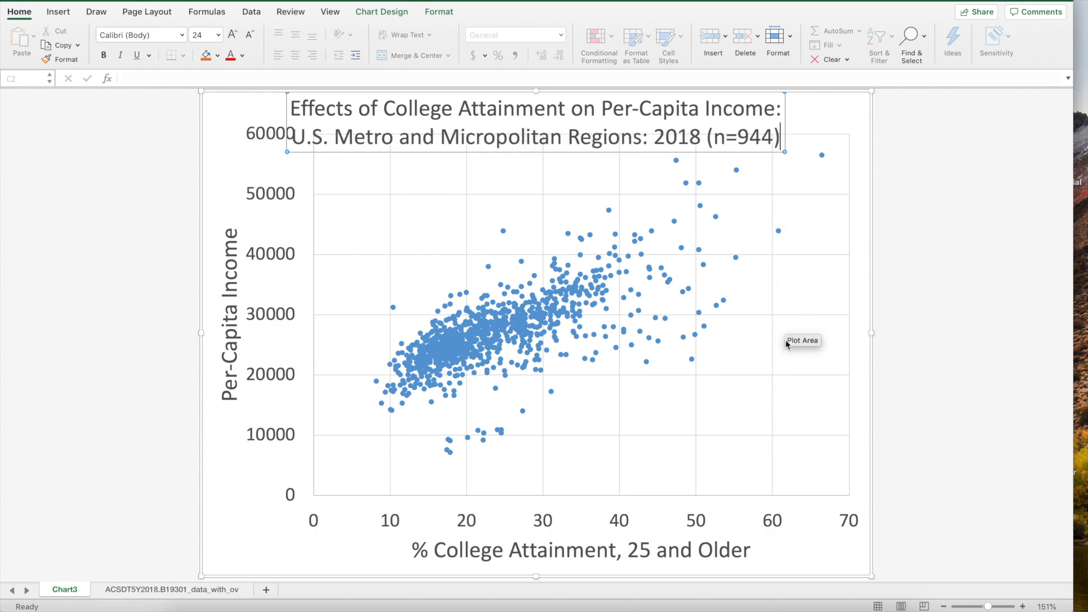
Exit title editing so the chart re-fits beneath the complete two-line title
{"action": "left_click", "coordinate": [807, 281]}
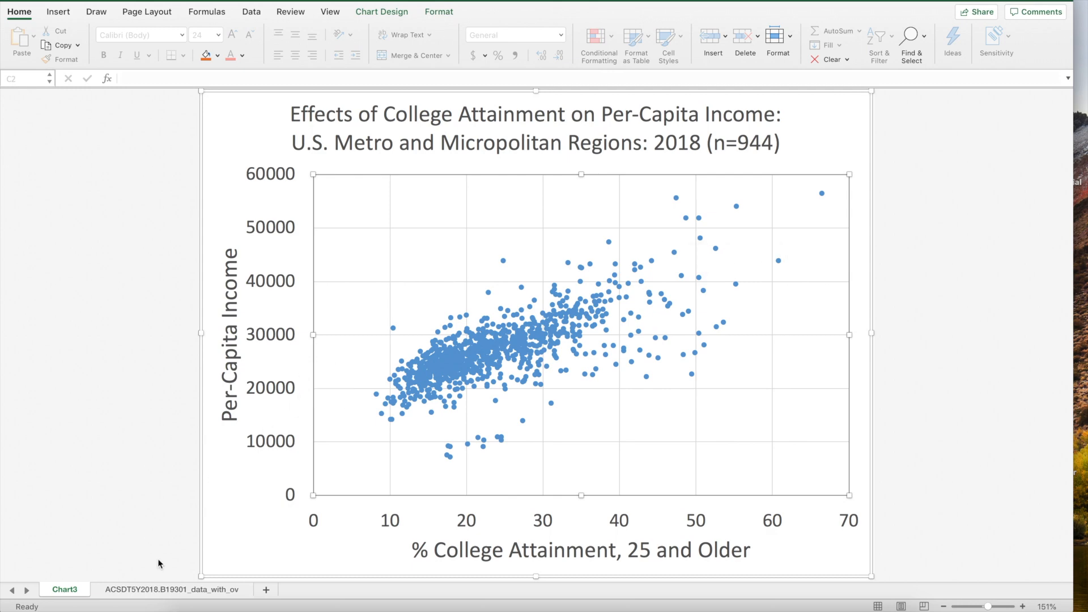
On the data sheet, enter =CORREL(C:C,D:D) in F2, giving 0.71215193
{"action": "left_click", "coordinate": [159, 590]}
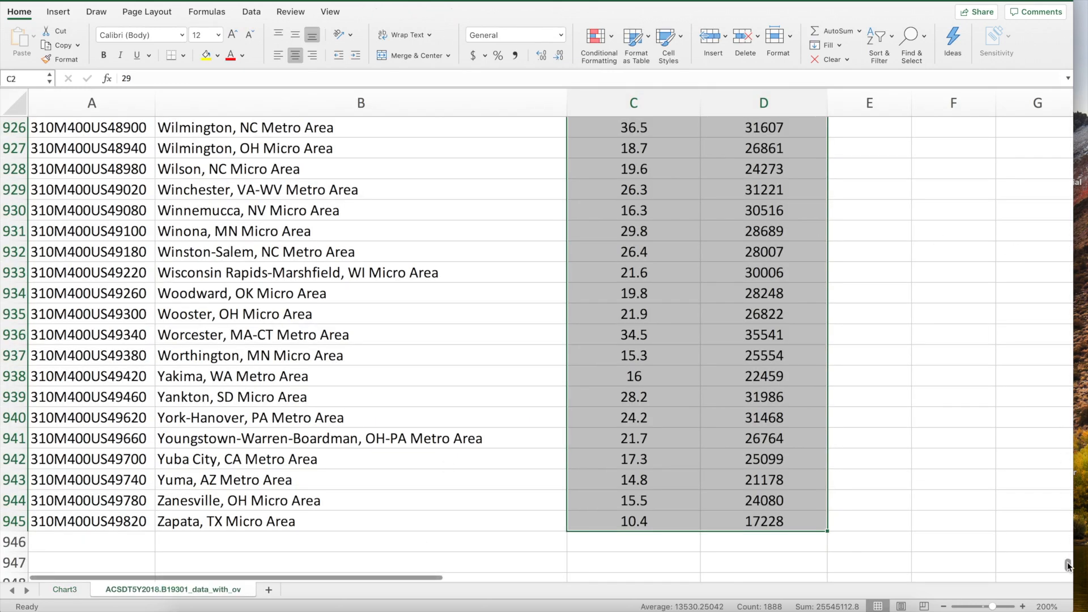
{"action": "left_click_drag", "start_coordinate": [1068, 565], "coordinate": [1065, 118]}
{"action": "scroll", "coordinate": [873, 205], "scroll_direction": "right", "scroll_amount": 3}
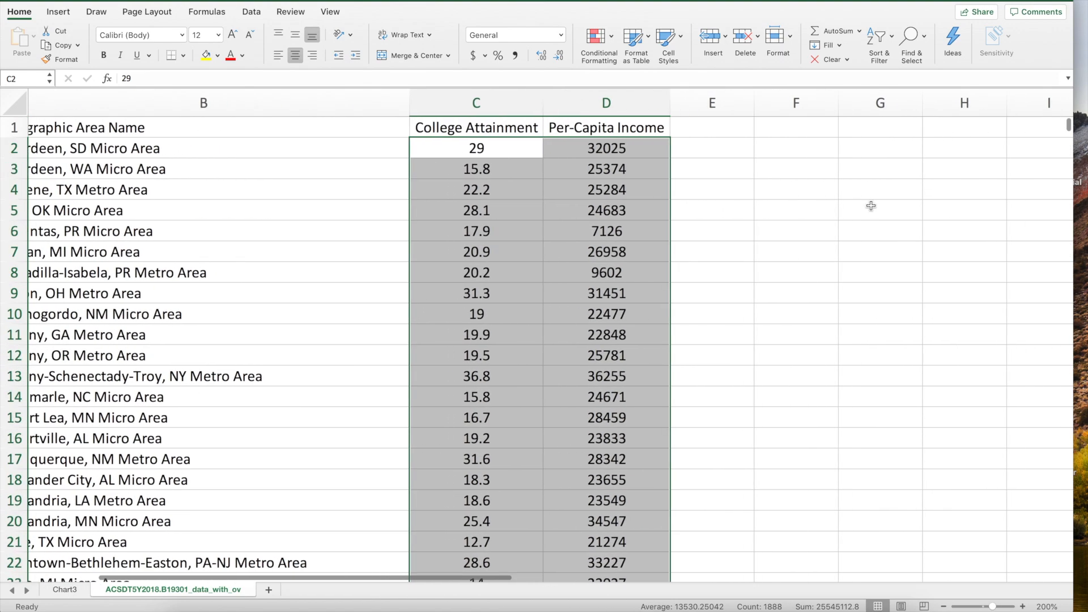
{"action": "left_click", "coordinate": [798, 147]}
{"action": "type", "text": "="}
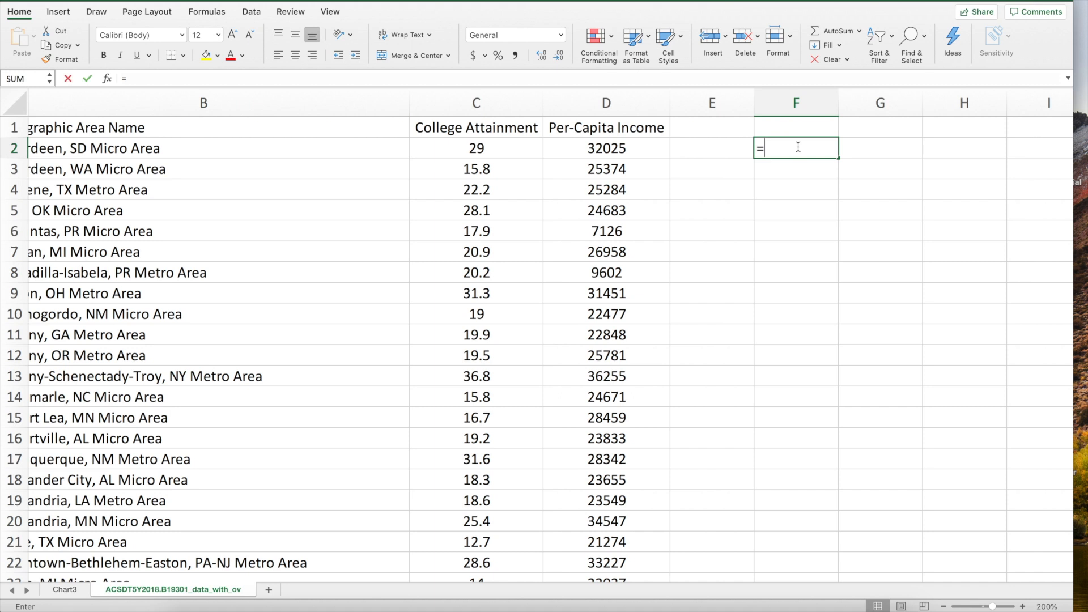
{"action": "type", "text": "correl"}
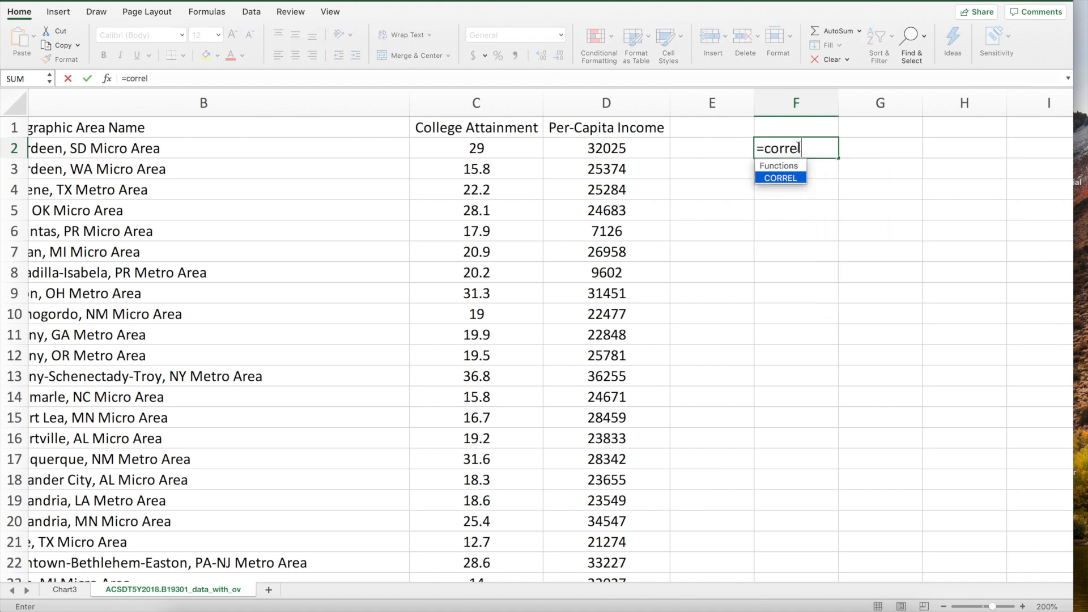
{"action": "type", "text": "("}
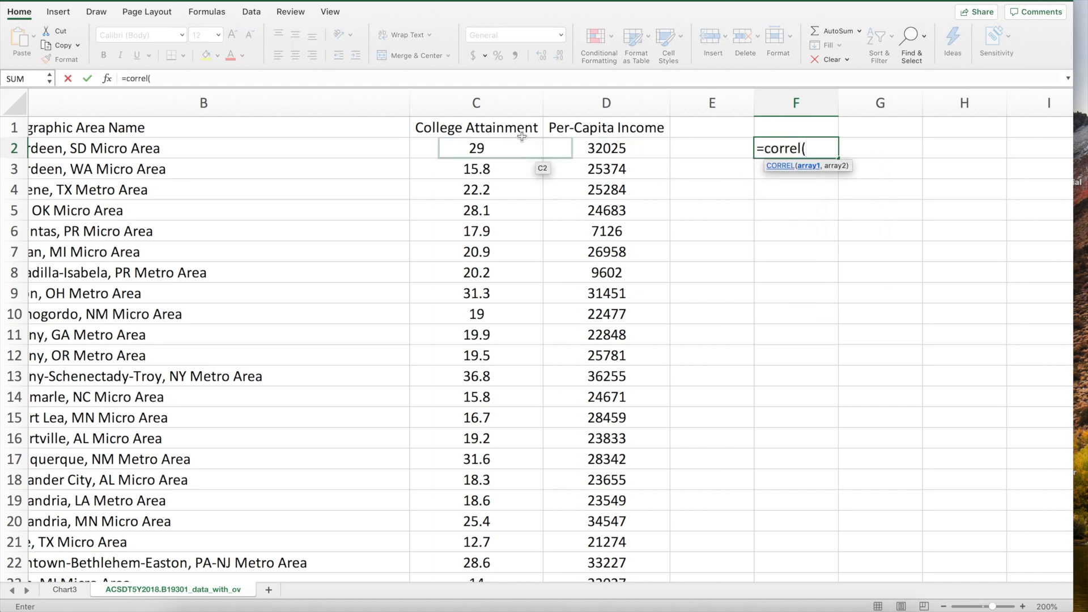
{"action": "left_click", "coordinate": [498, 105]}
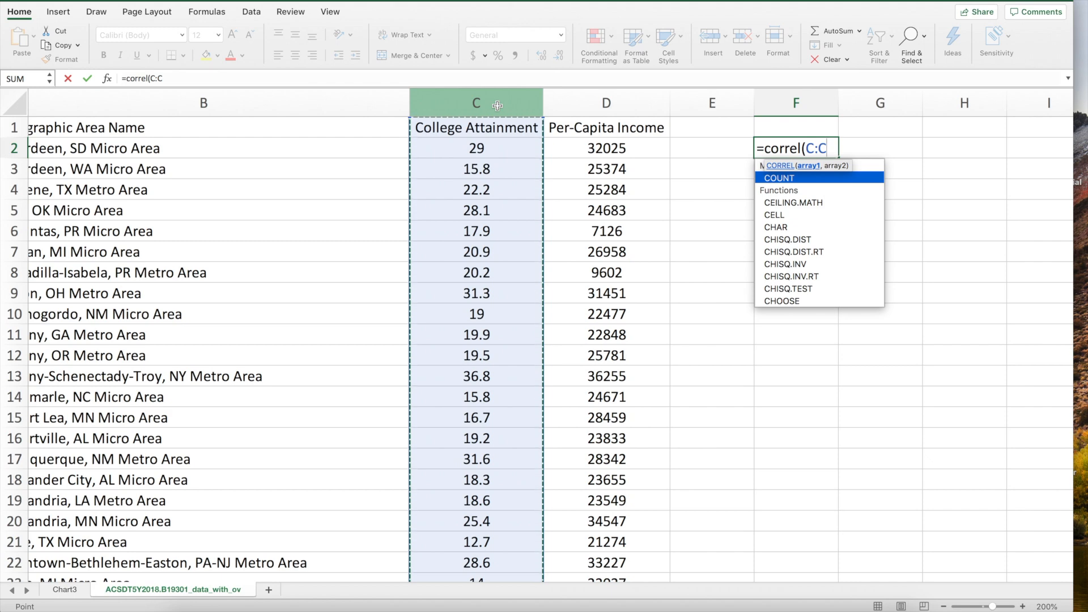
{"action": "type", "text": ","}
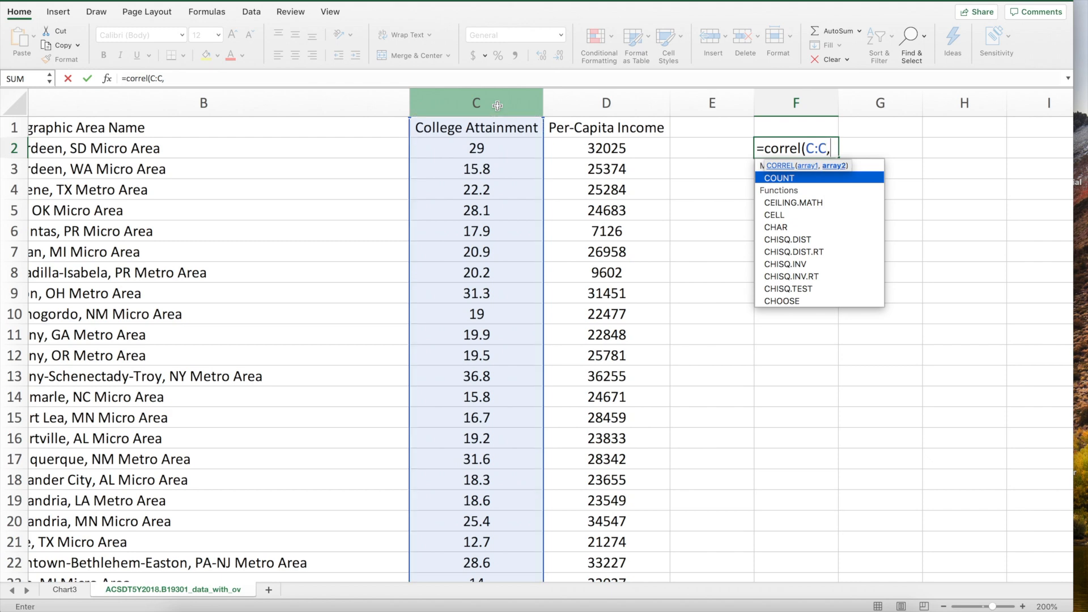
{"action": "left_click", "coordinate": [576, 103]}
{"action": "type", "text": ")"}
{"action": "key", "text": "Return"}
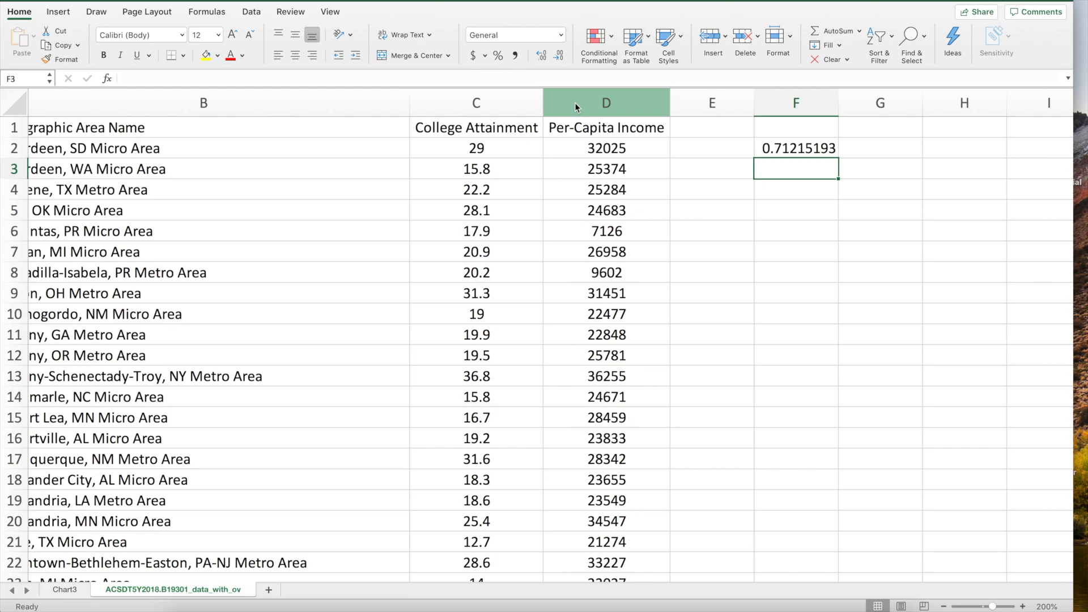
Enter =COVARIANCE.S(C:C,D:D) in F5, returning 36977.5802
{"action": "key", "text": "Down"}
{"action": "key", "text": "Down"}
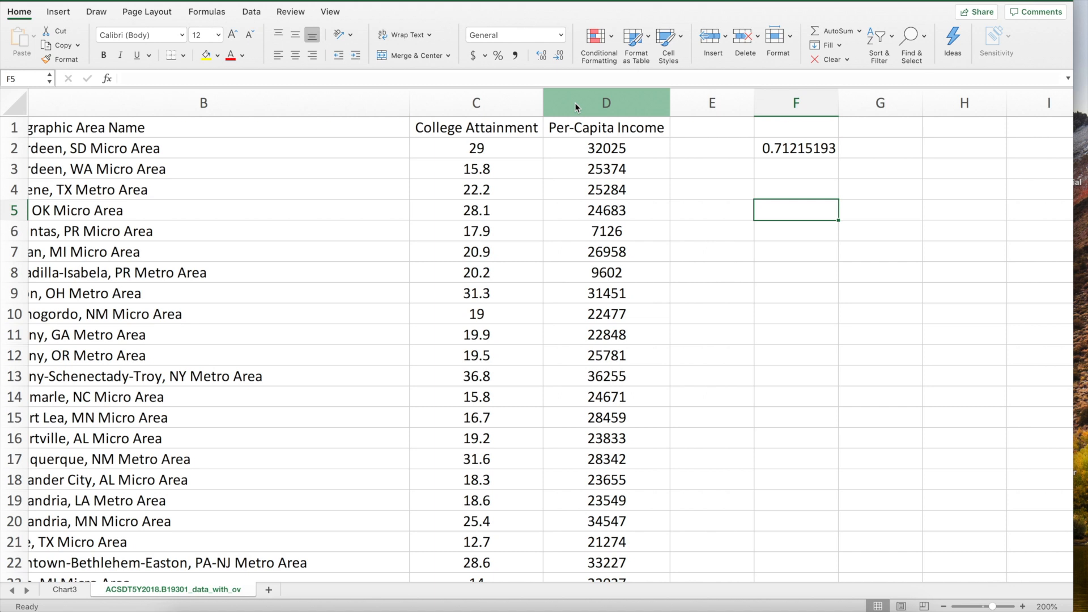
{"action": "type", "text": "=co"}
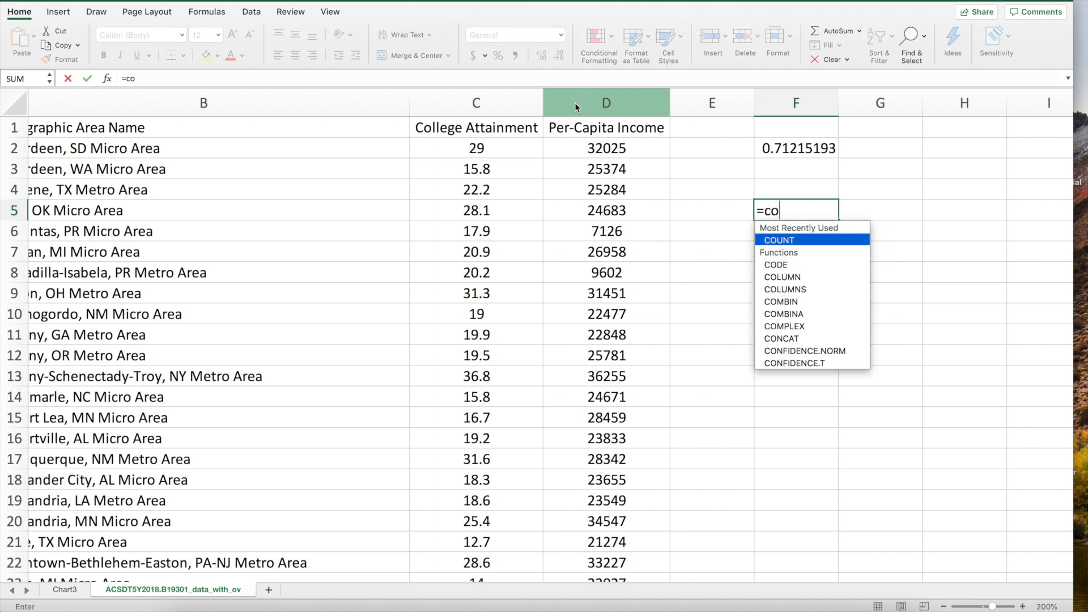
{"action": "type", "text": "variance"}
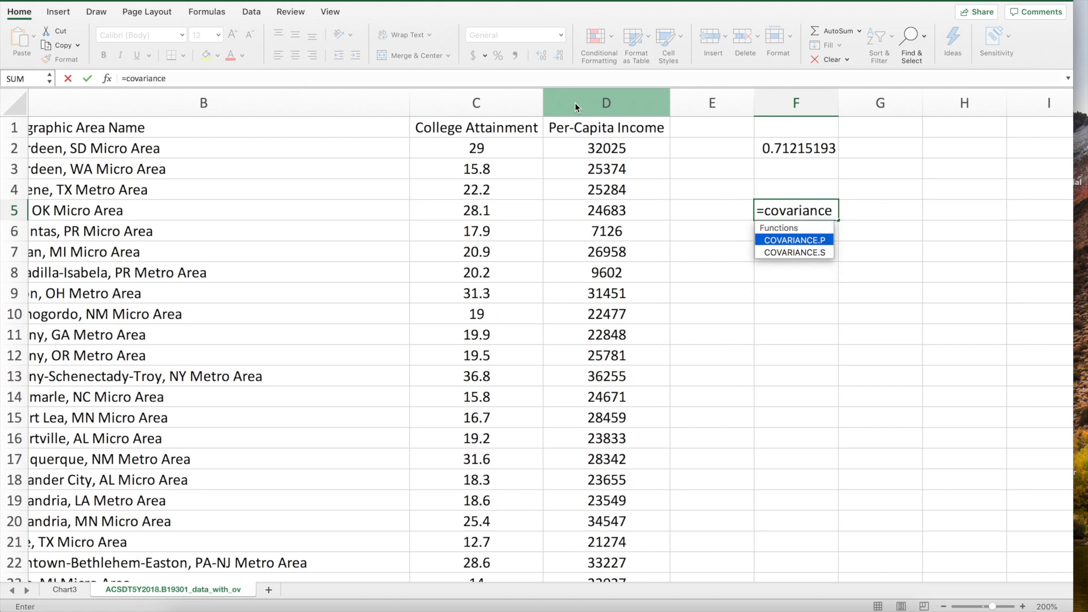
{"action": "type", "text": ".s"}
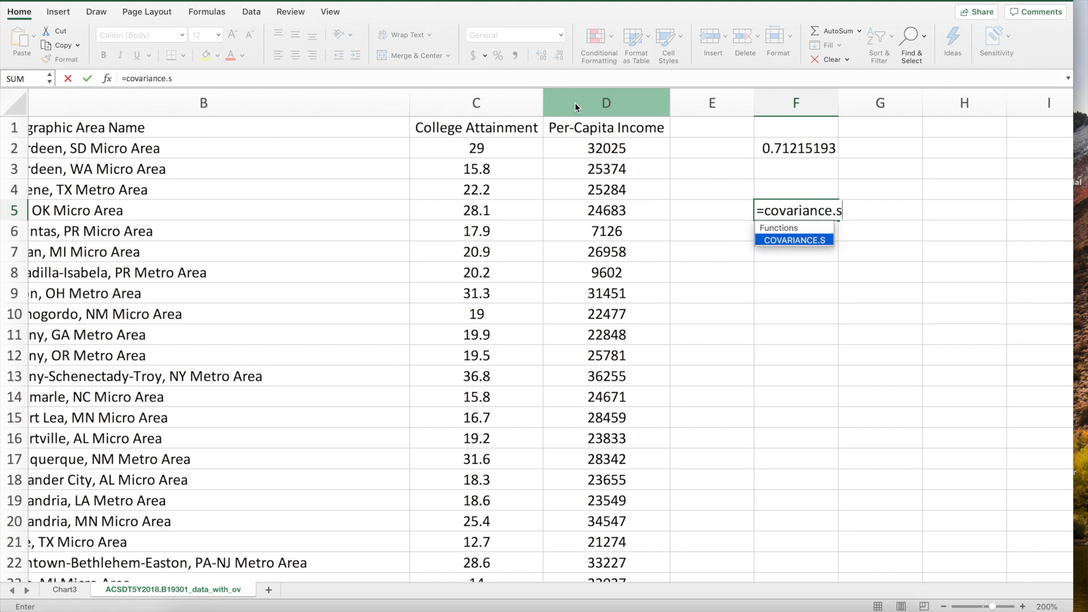
{"action": "type", "text": "("}
{"action": "left_click_drag", "start_coordinate": [466, 148], "coordinate": [467, 148]}
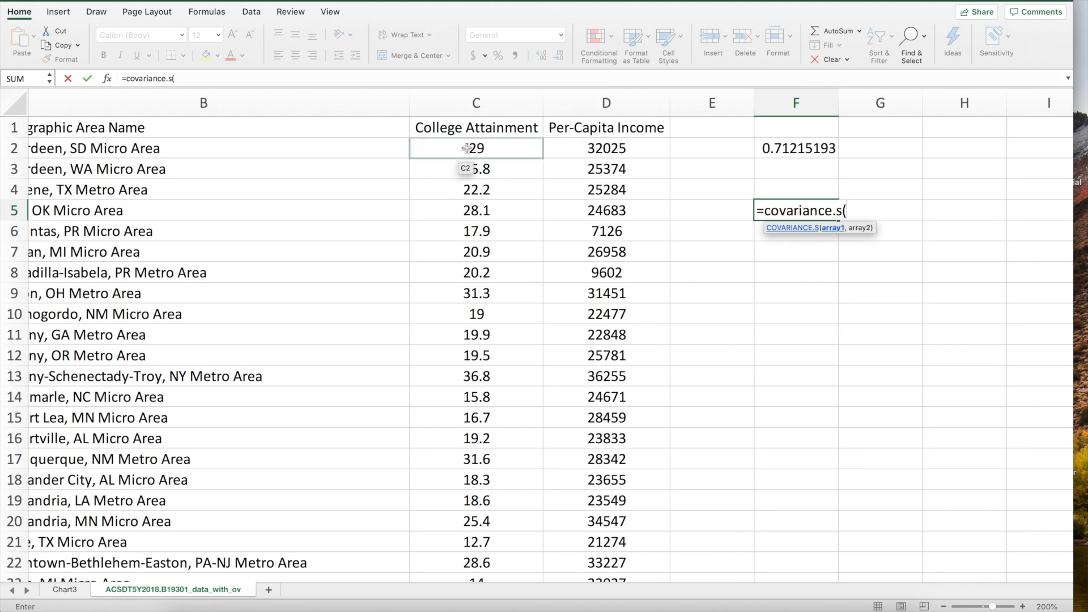
{"action": "left_click", "coordinate": [473, 105]}
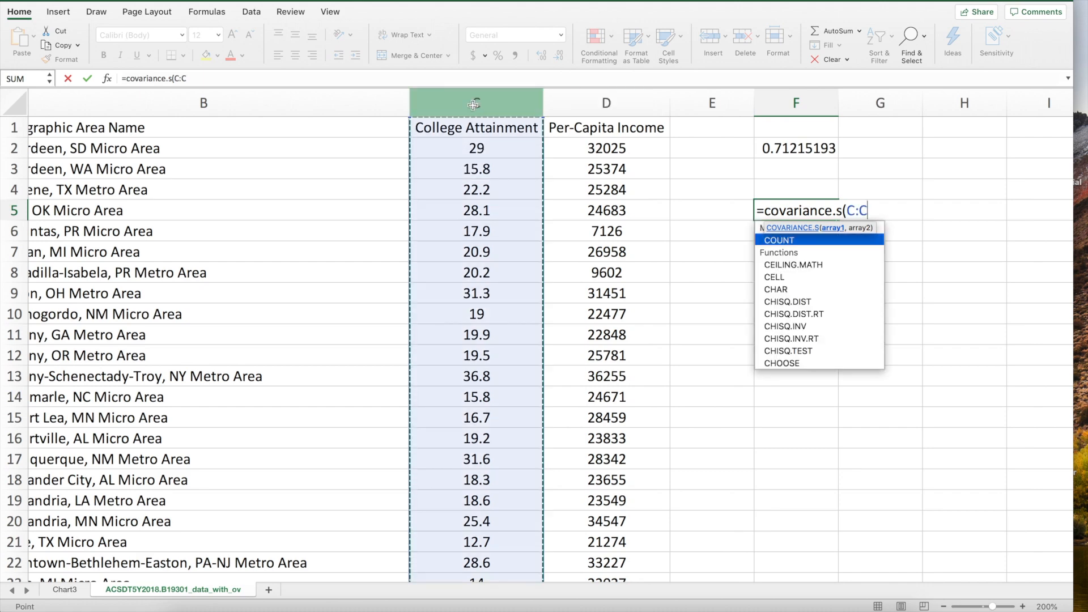
{"action": "type", "text": ","}
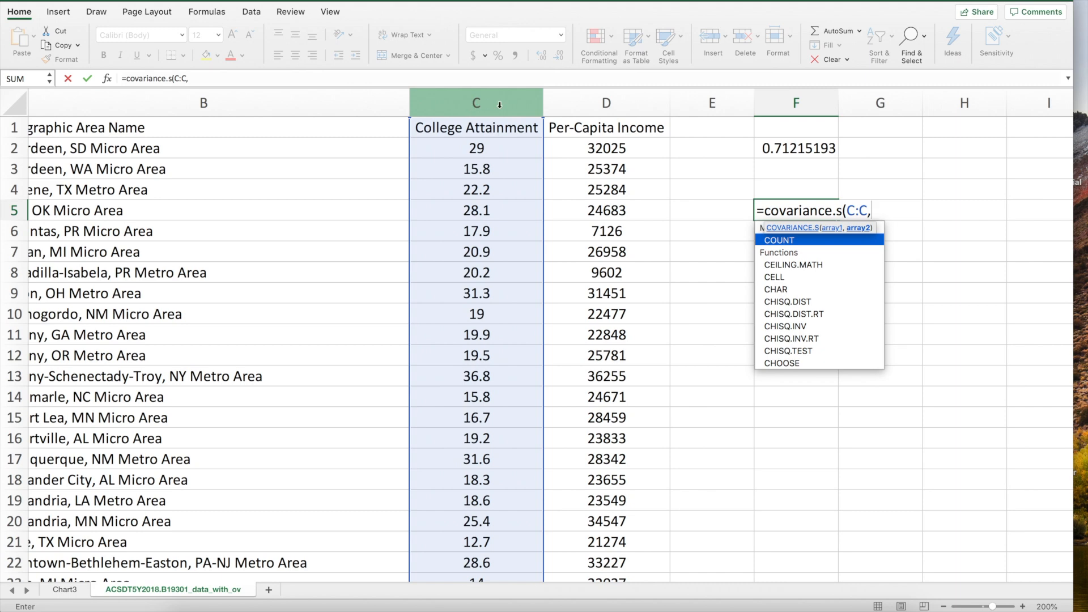
{"action": "left_click", "coordinate": [589, 98]}
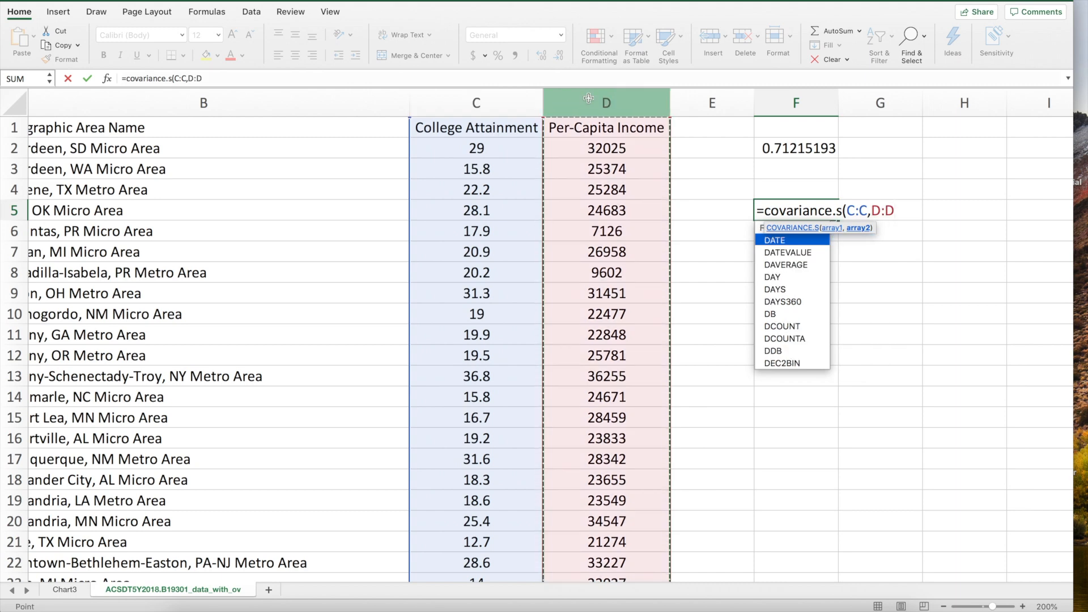
{"action": "type", "text": ")"}
{"action": "key", "text": "Return"}
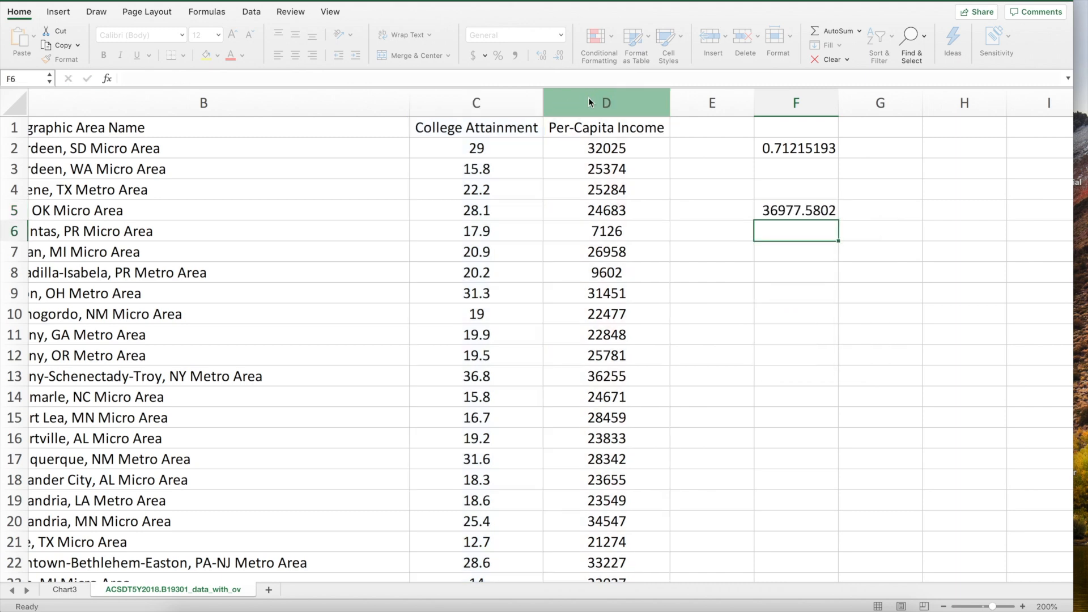
Enter =STDEV.S(C:C) in F7, giving 8.86149795
{"action": "key", "text": "Return"}
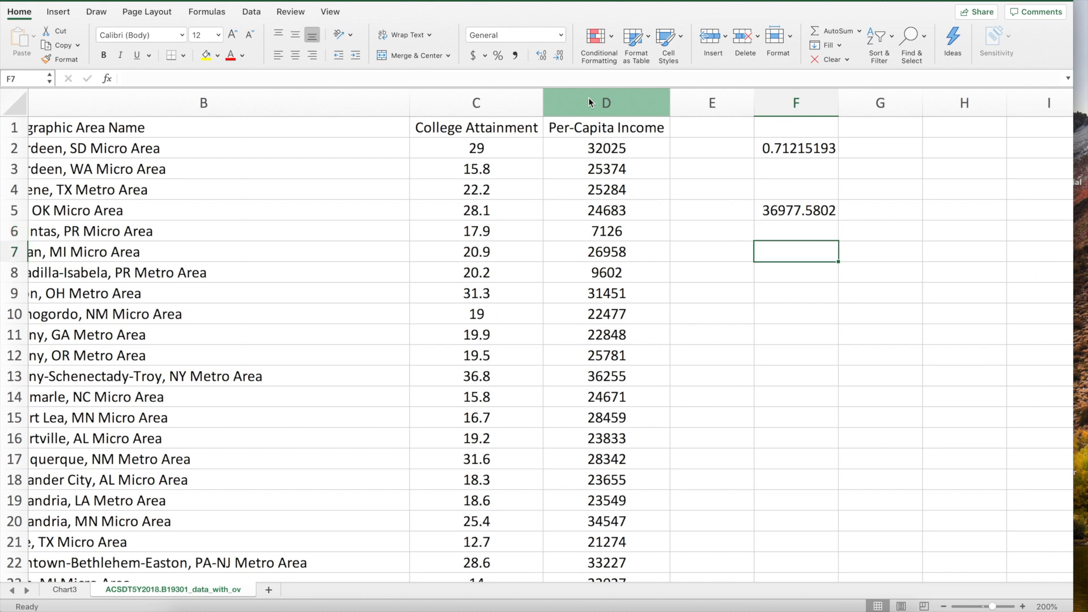
{"action": "type", "text": "="}
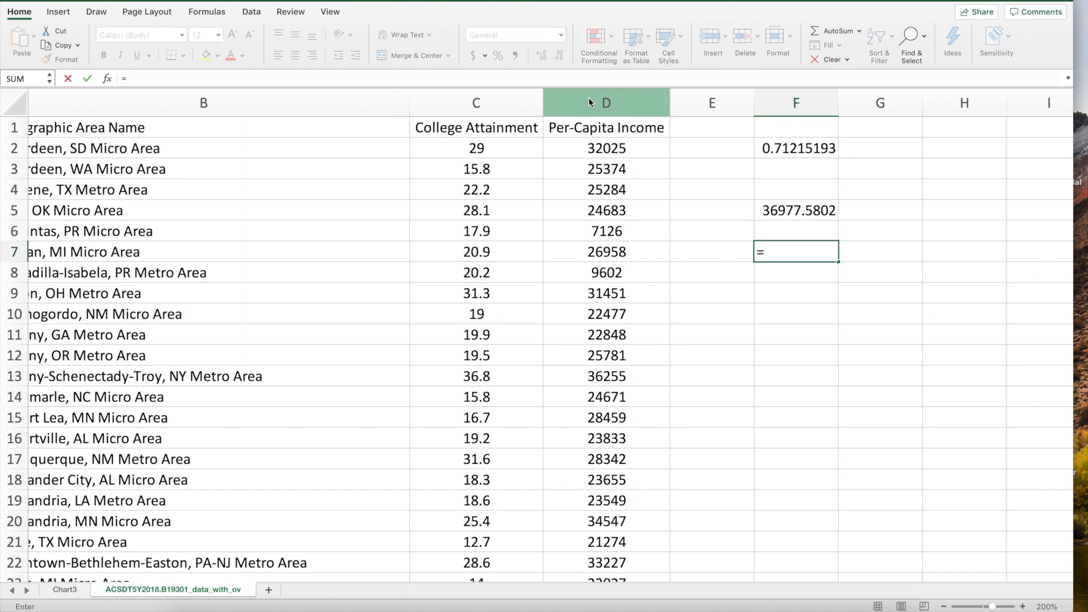
{"action": "type", "text": "stdev.s("}
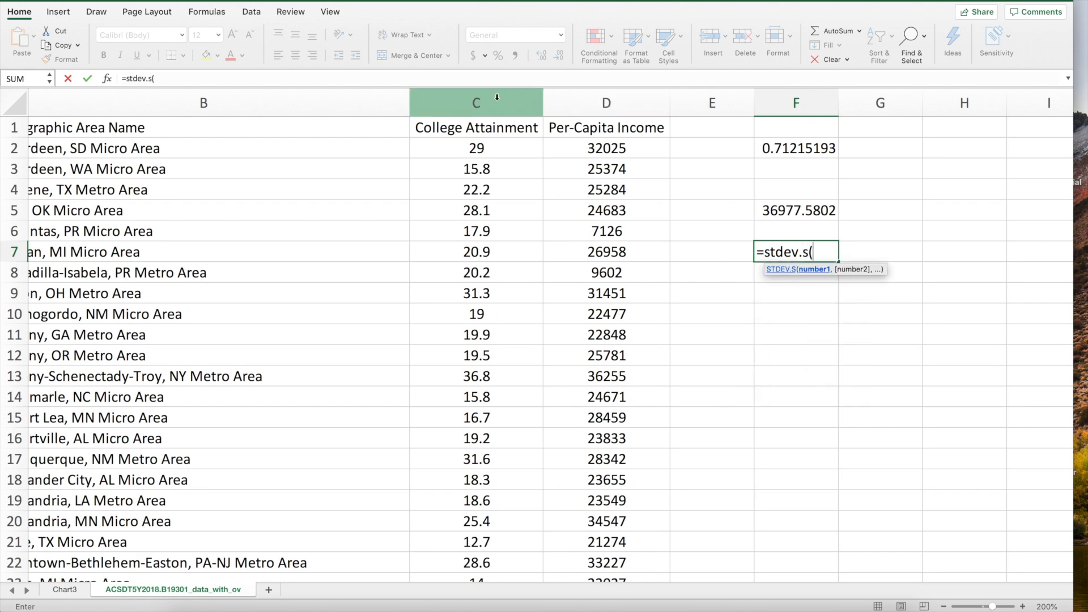
{"action": "left_click", "coordinate": [476, 98]}
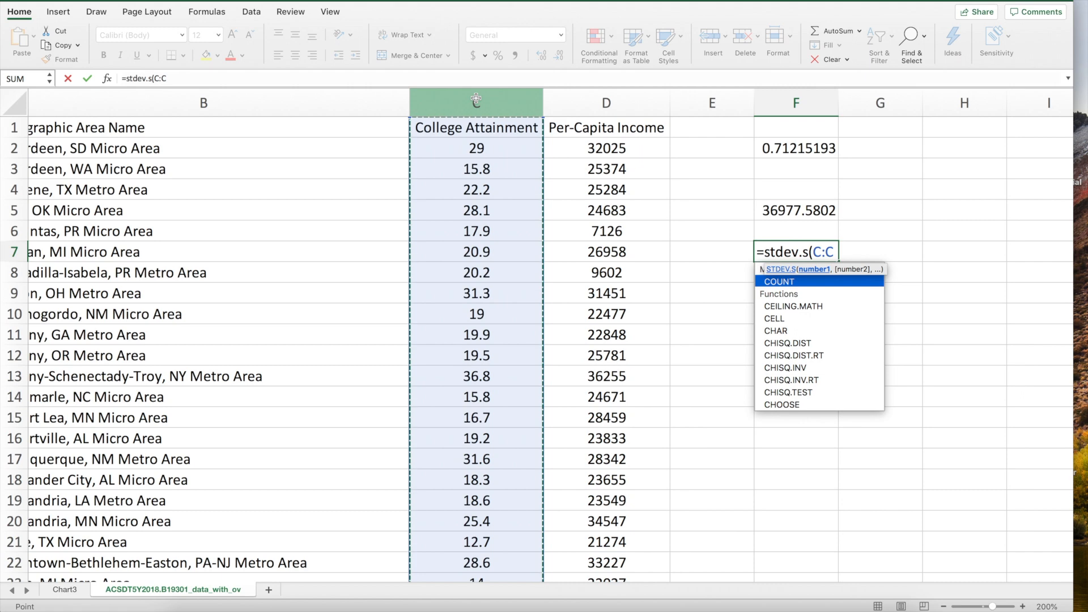
{"action": "type", "text": ")"}
{"action": "key", "text": "Return"}
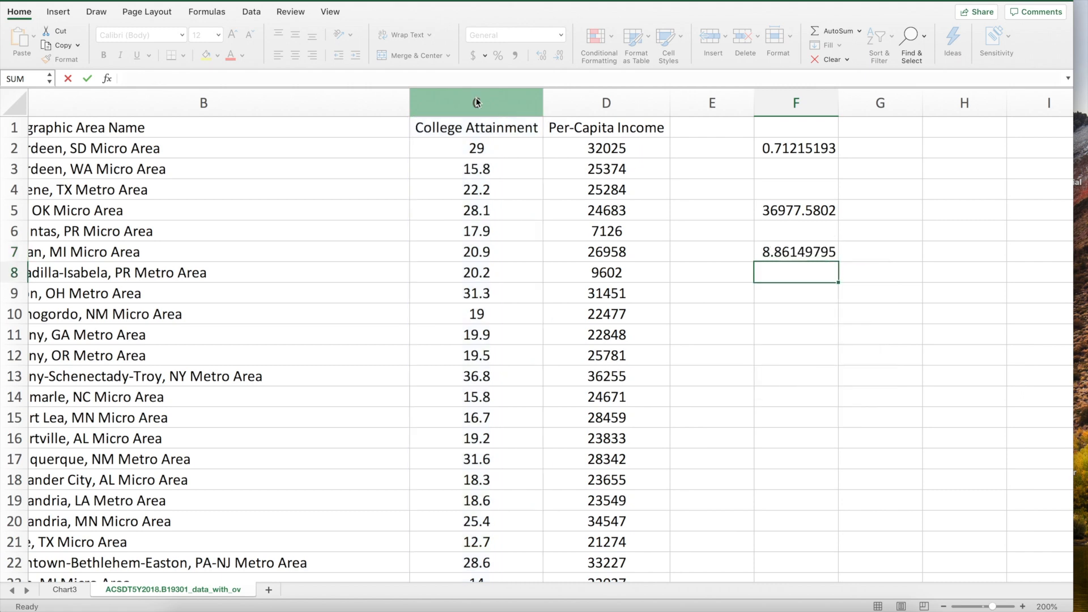
Enter =STDEV.S(D:D) in F8, giving 5859.47479
{"action": "type", "text": "="}
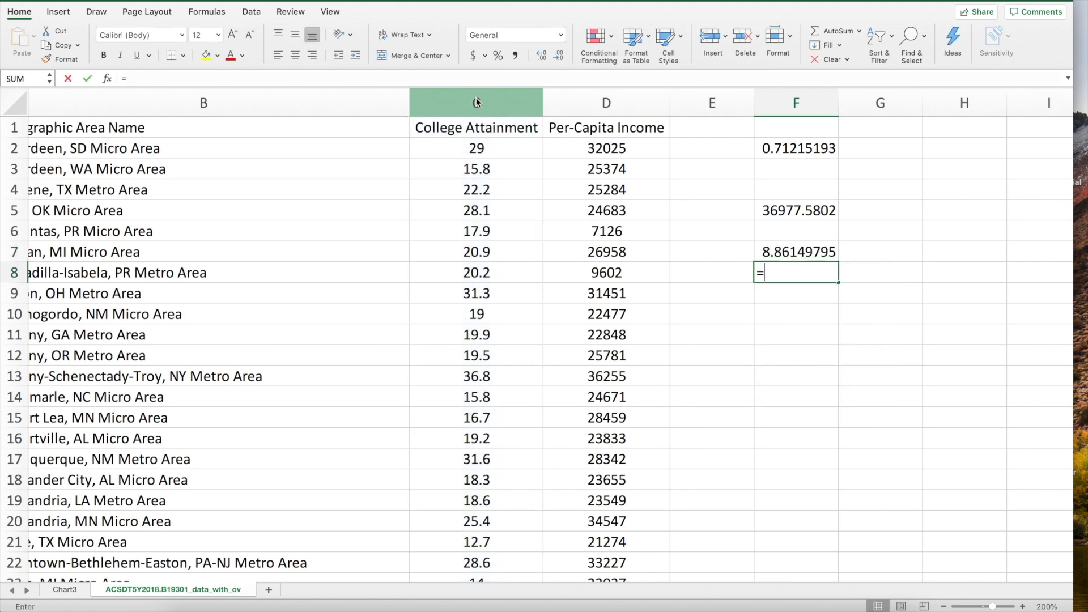
{"action": "type", "text": "stdev"}
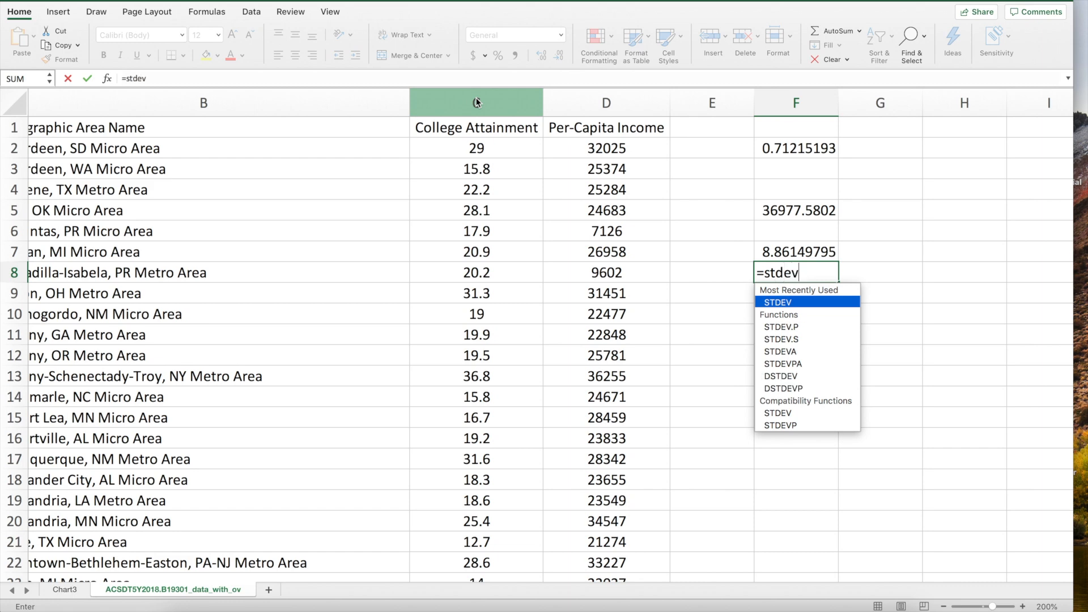
{"action": "type", "text": ".s("}
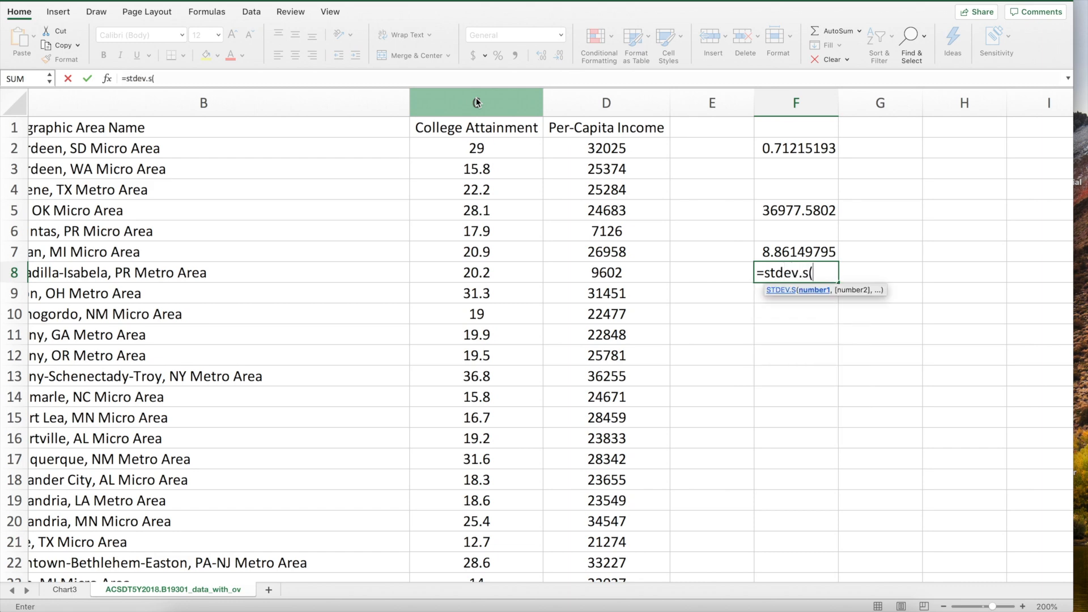
{"action": "left_click", "coordinate": [591, 100]}
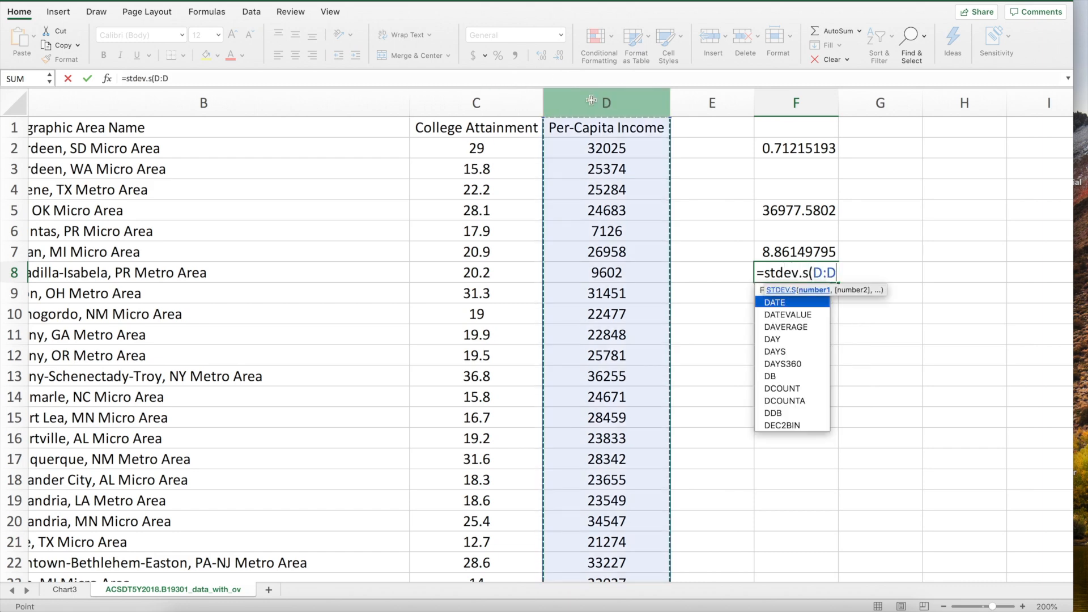
{"action": "type", "text": ")"}
{"action": "key", "text": "Return"}
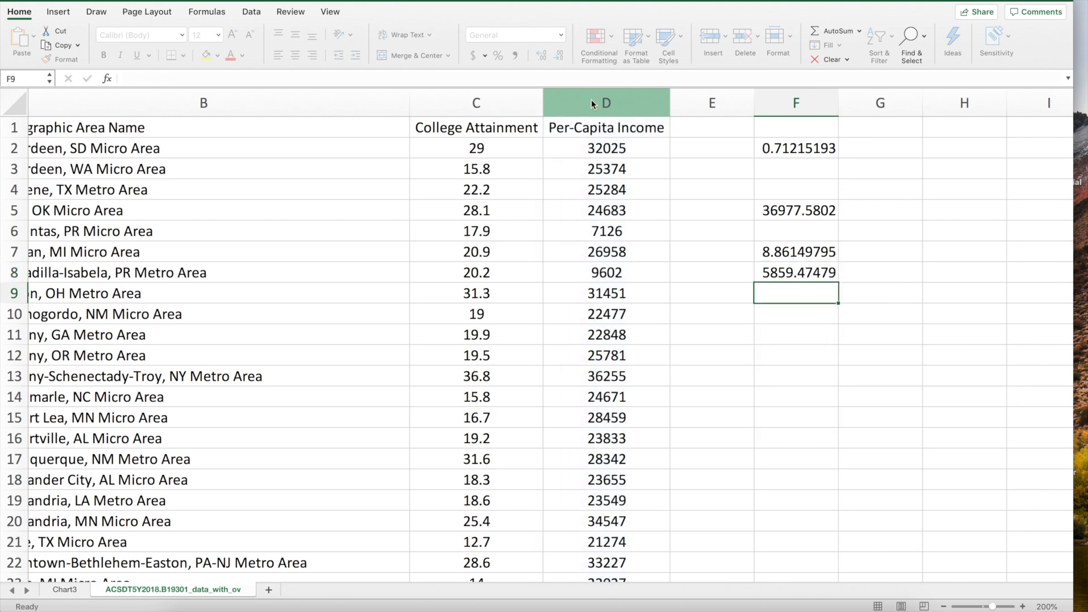
{"action": "key", "text": "Return"}
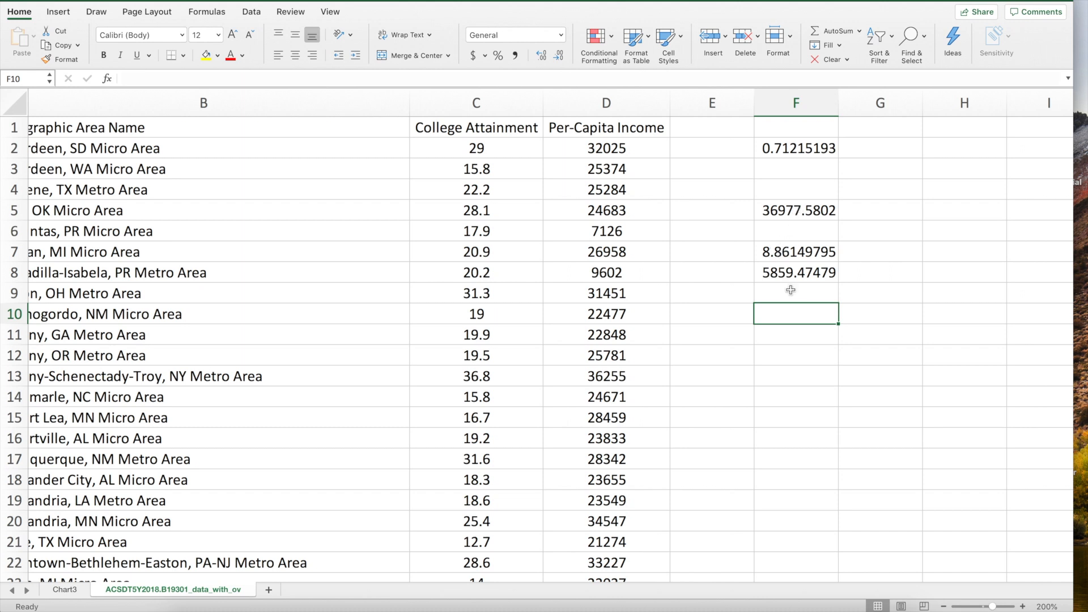
Enter =F5/(F7*F8) in F10, giving 0.71215193, and compare it with the =CORREL(C:C,D:D) result in F2
{"action": "type", "text": "="}
{"action": "left_click", "coordinate": [803, 212]}
{"action": "type", "text": "/"}
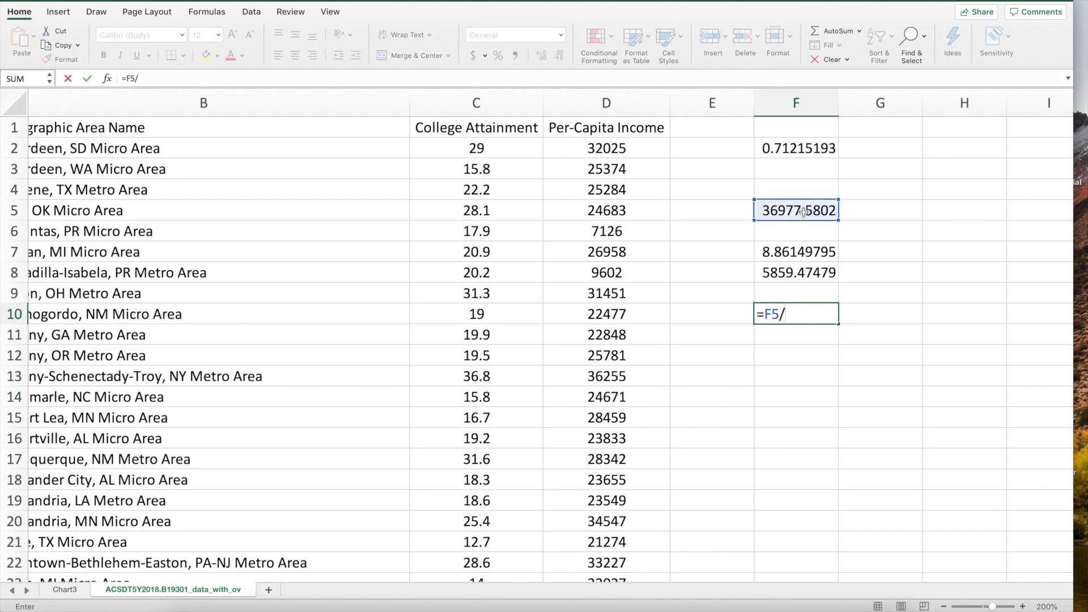
{"action": "type", "text": "("}
{"action": "left_click", "coordinate": [788, 252]}
{"action": "type", "text": "*"}
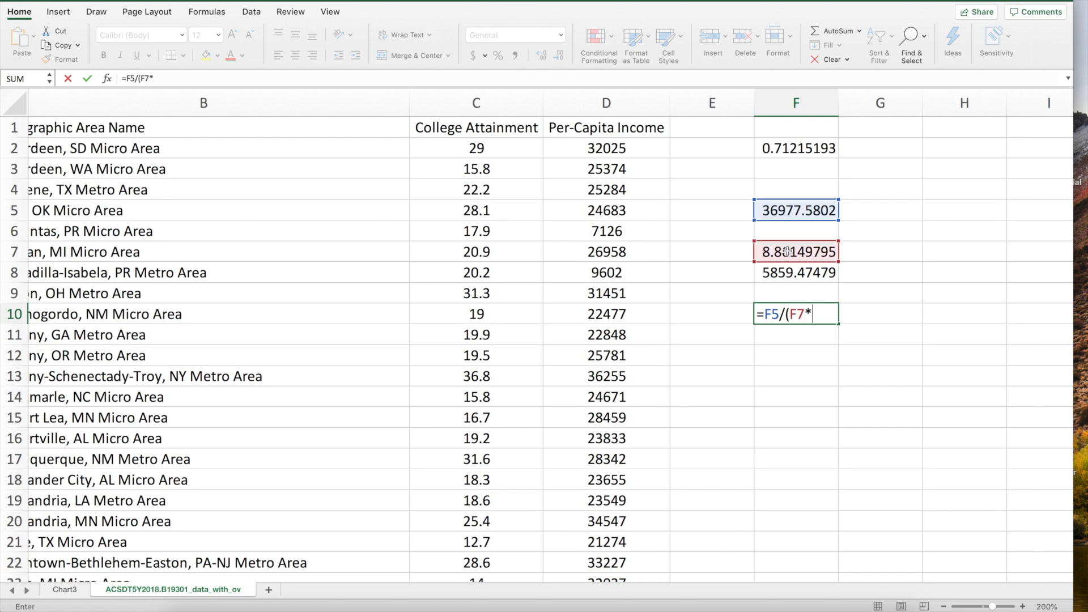
{"action": "left_click", "coordinate": [786, 273]}
{"action": "type", "text": ")"}
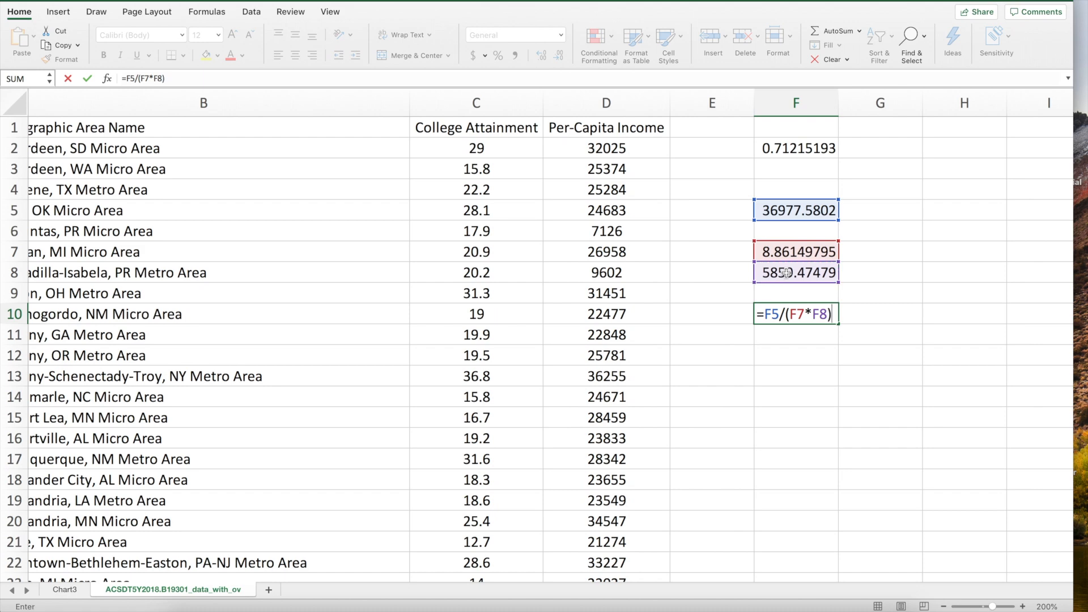
{"action": "key", "text": "Return"}
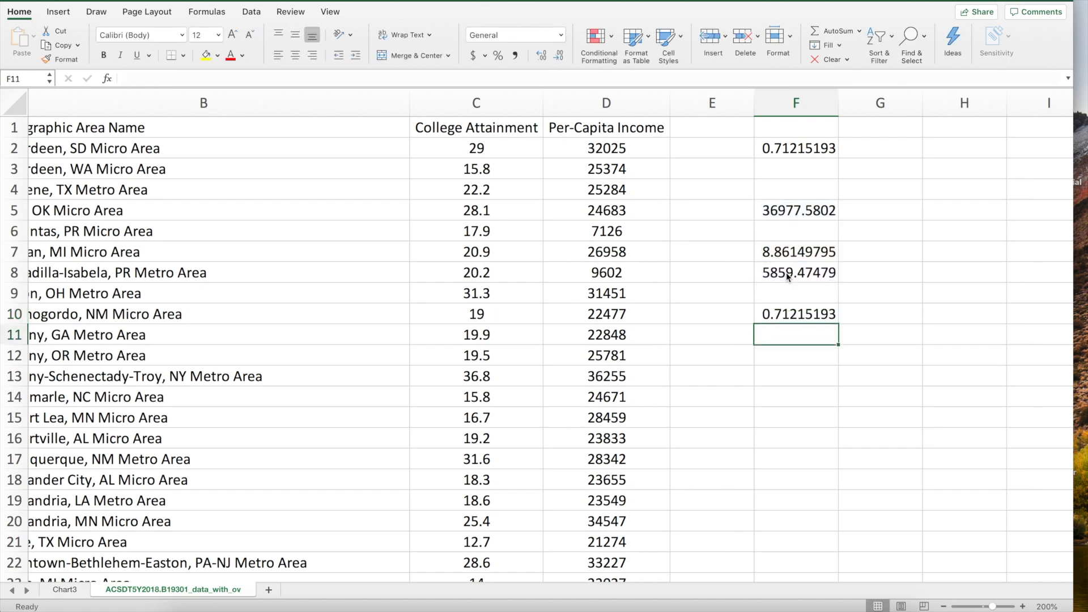
{"action": "left_click", "coordinate": [799, 149]}
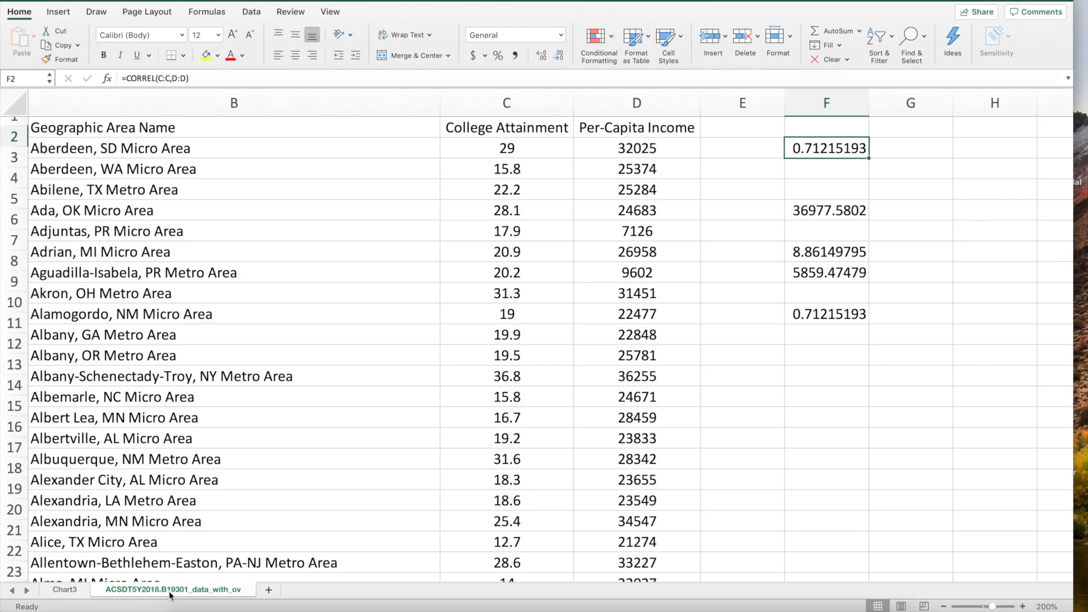
Draw a text box in the lower right of the scatter chart on Chart3
{"action": "left_click", "coordinate": [62, 590]}
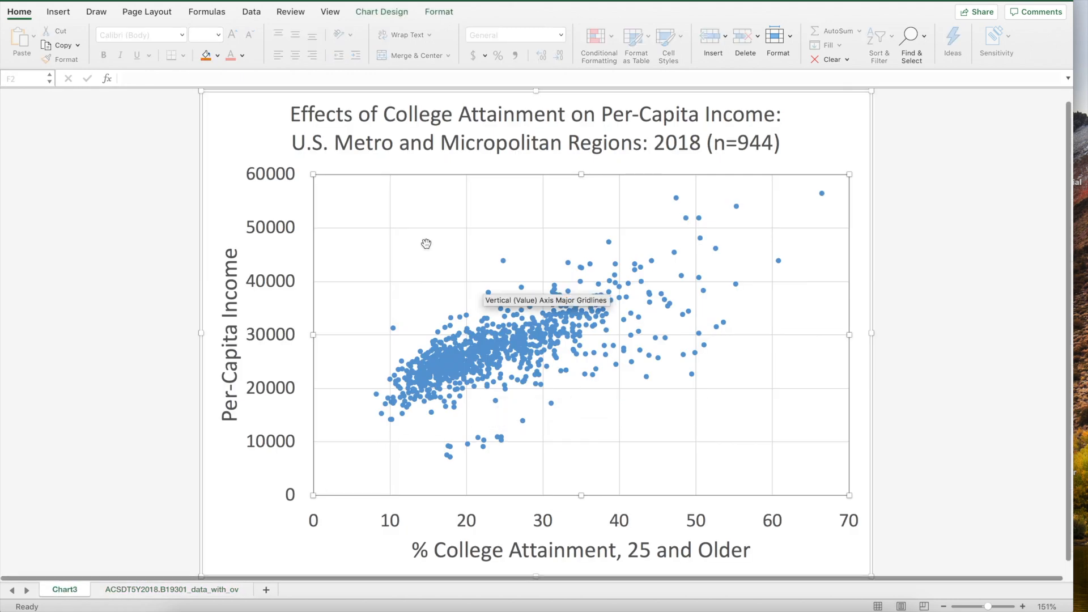
{"action": "left_click", "coordinate": [58, 11]}
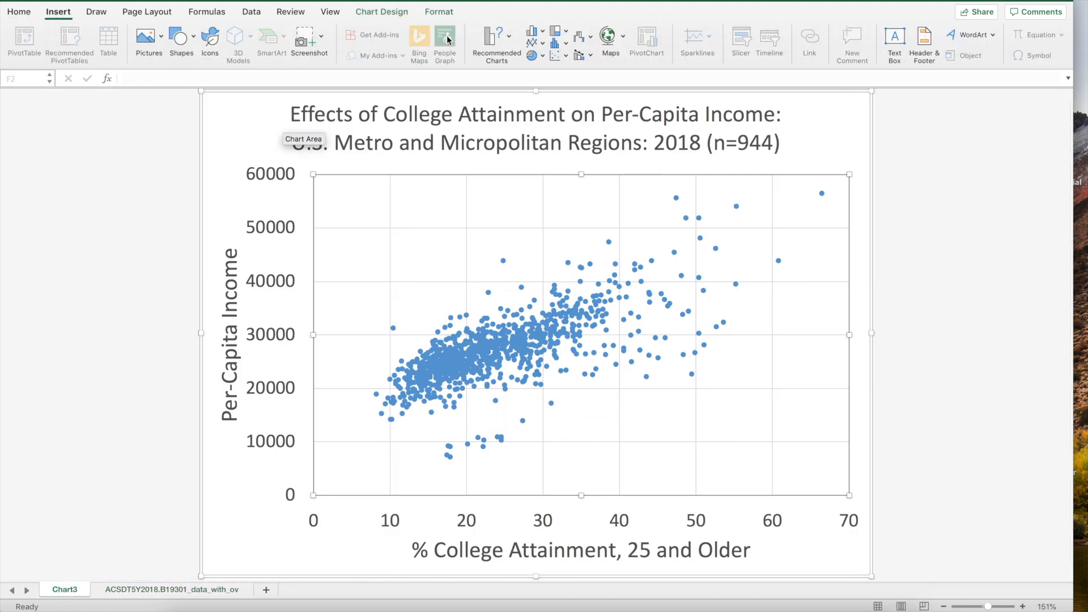
{"action": "left_click", "coordinate": [894, 44]}
{"action": "left_click_drag", "start_coordinate": [654, 411], "coordinate": [802, 462]}
Type 'Correlation: 0.712' in the text box, checking the value in F2 on the data sheet
{"action": "type", "text": "Correlation:"}
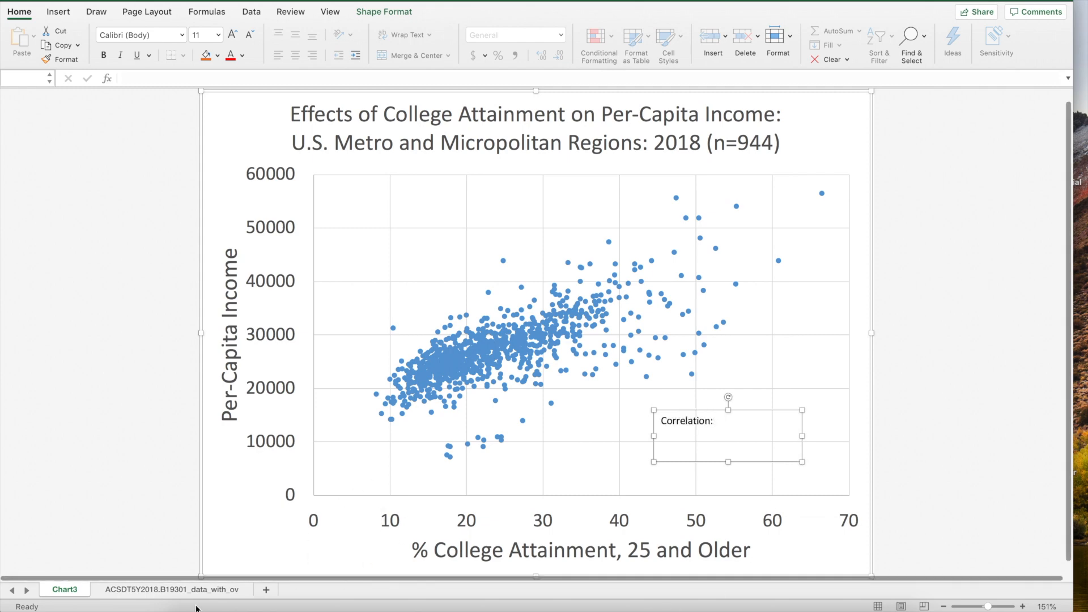
{"action": "left_click", "coordinate": [134, 590]}
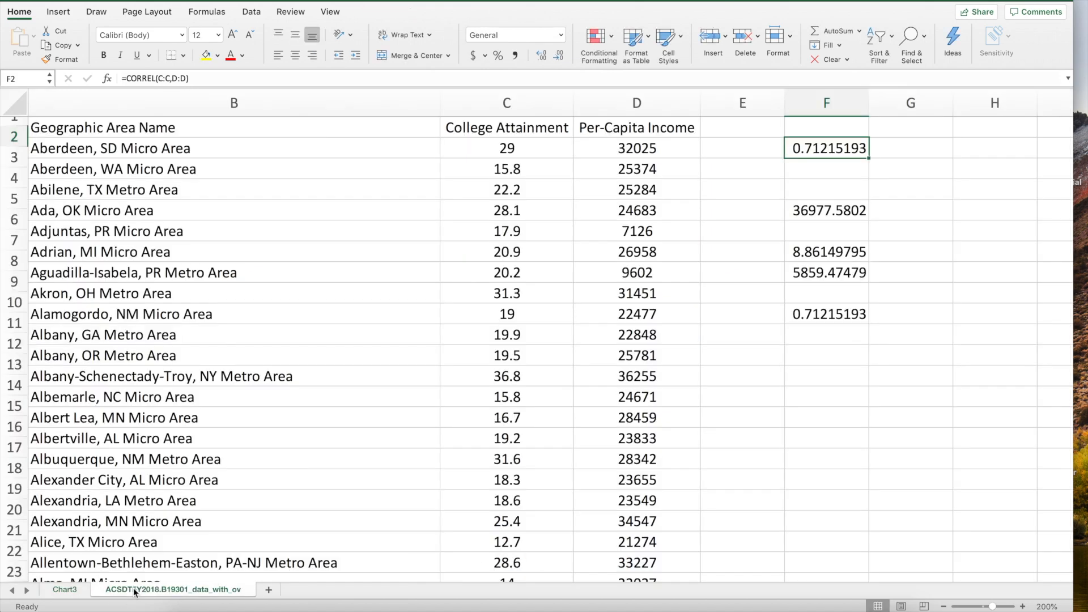
{"action": "left_click", "coordinate": [75, 590]}
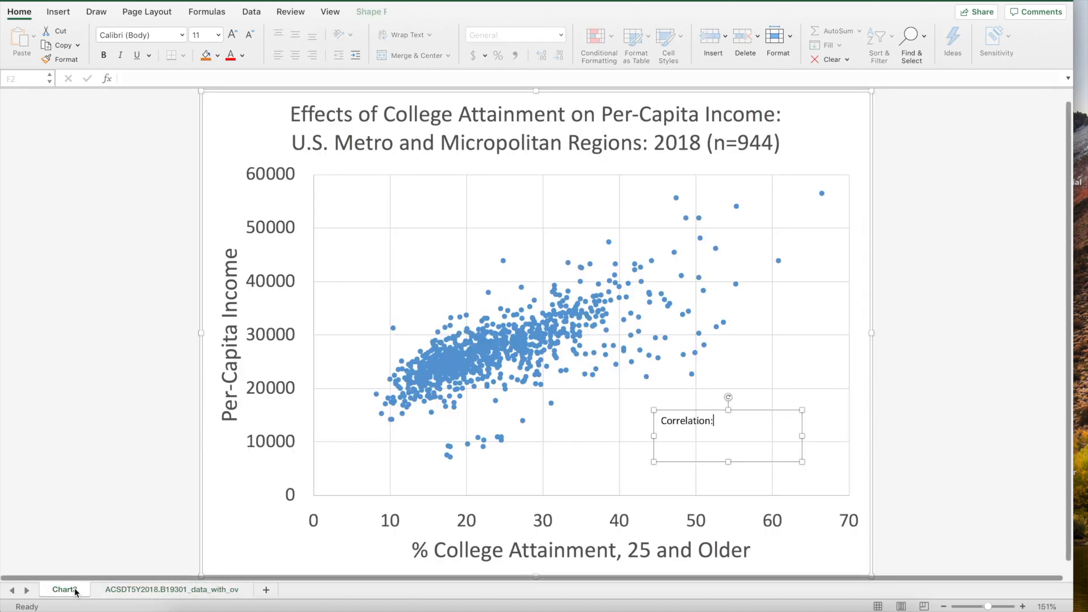
{"action": "type", "text": "0.712"}
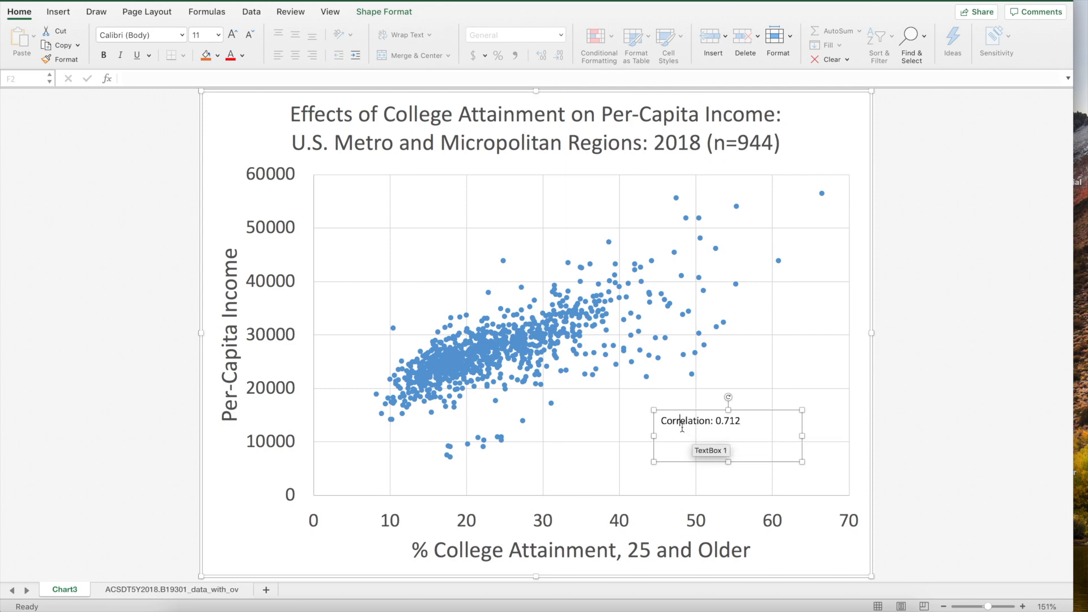
Set the 'Correlation: 0.712' label text to 24 pt
{"action": "left_click_drag", "start_coordinate": [661, 421], "coordinate": [747, 421]}
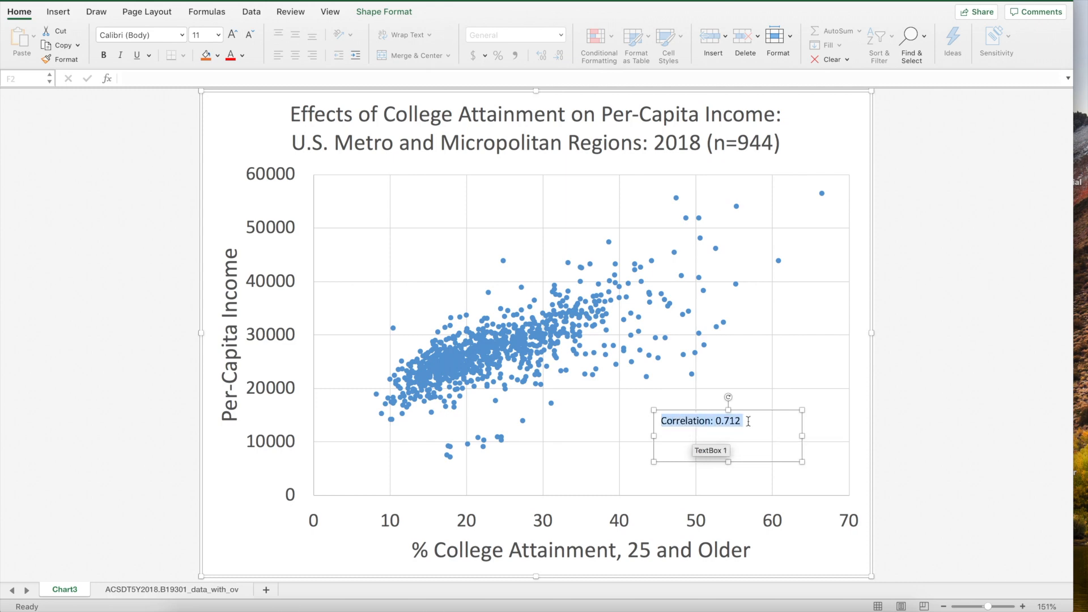
{"action": "left_click", "coordinate": [219, 36]}
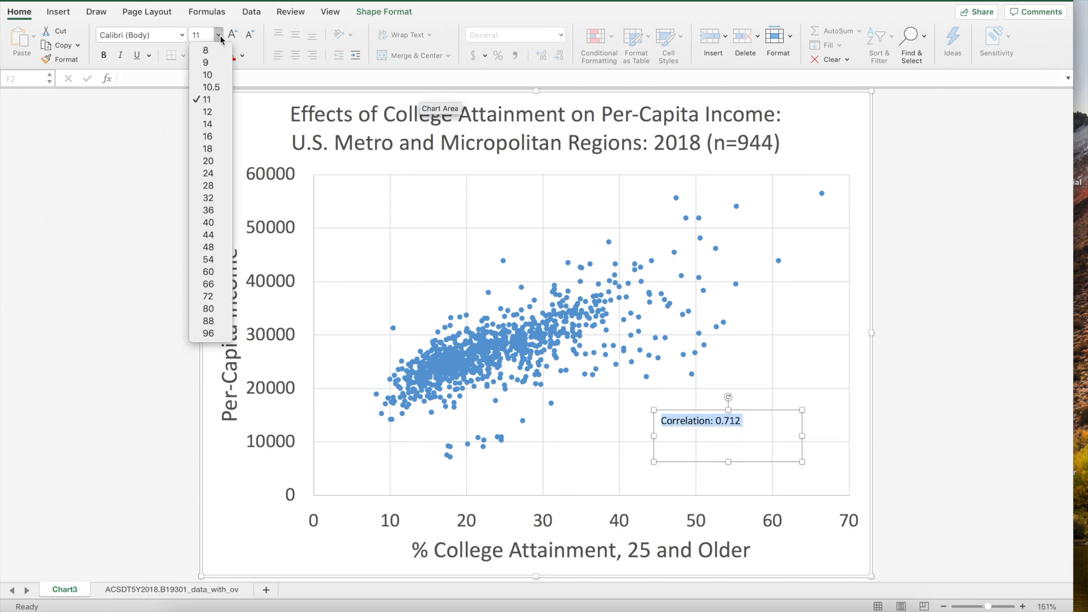
{"action": "left_click", "coordinate": [211, 178]}
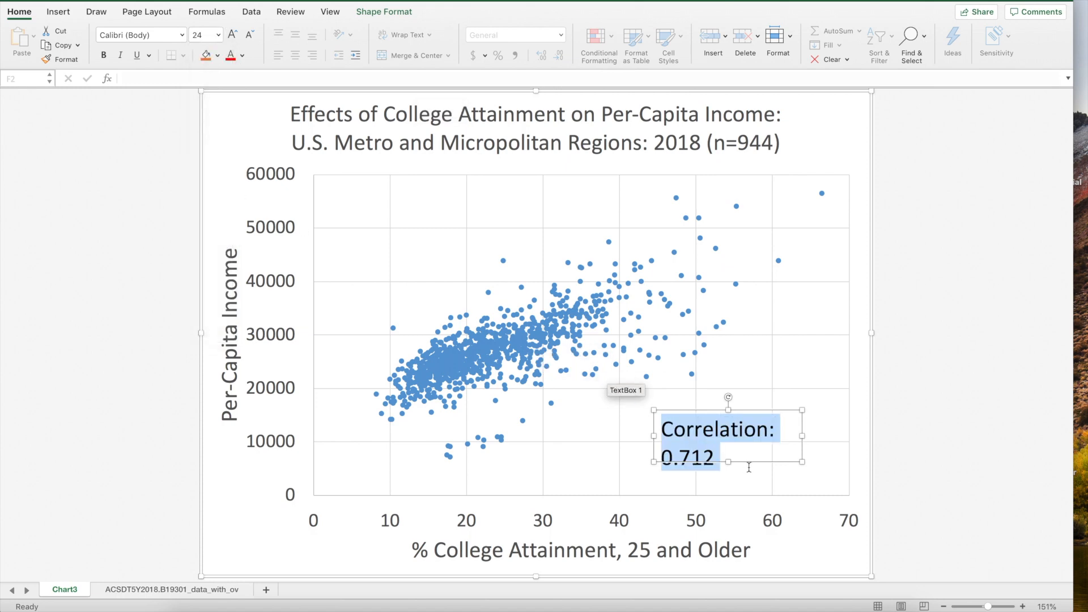
Widen the text box so the label fits one line and move it to the plot's lower-right corner
{"action": "left_click_drag", "start_coordinate": [804, 434], "coordinate": [826, 435]}
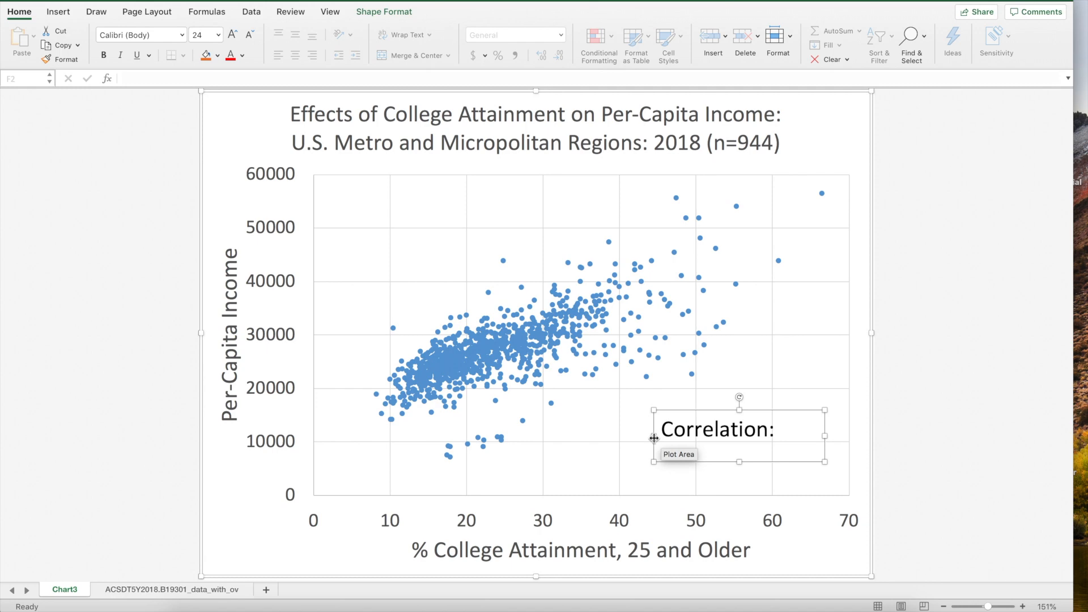
{"action": "left_click_drag", "start_coordinate": [653, 436], "coordinate": [634, 436]}
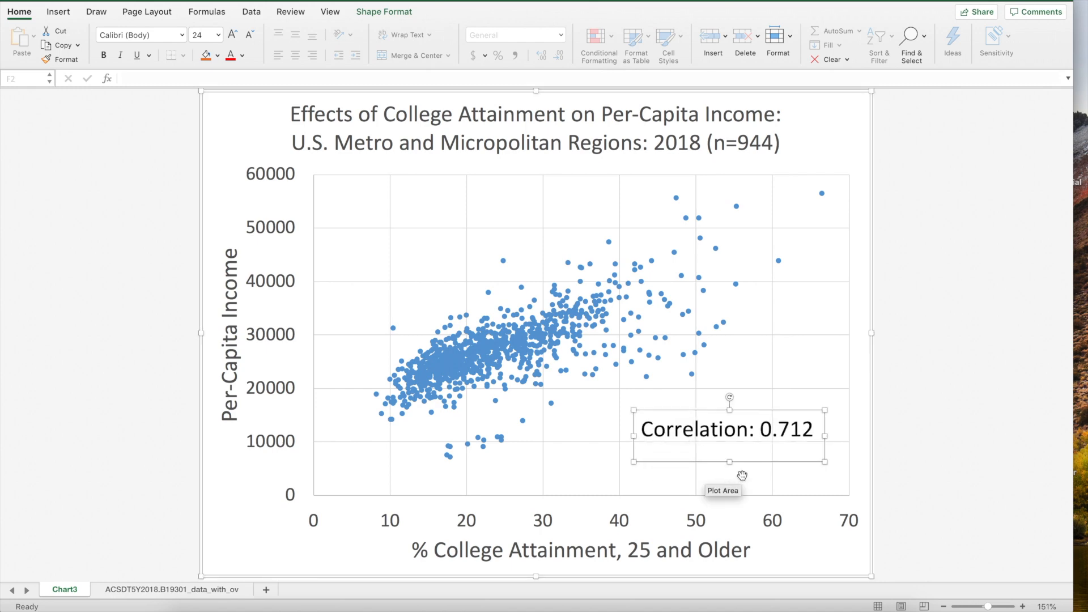
{"action": "left_click_drag", "start_coordinate": [767, 462], "coordinate": [780, 494]}
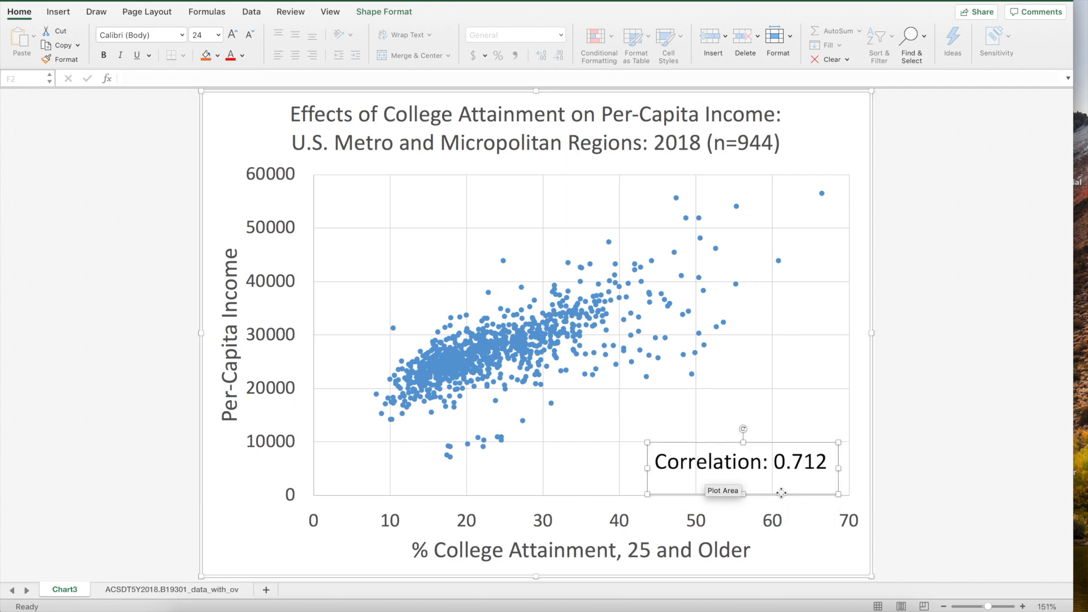
{"action": "left_click", "coordinate": [823, 305]}
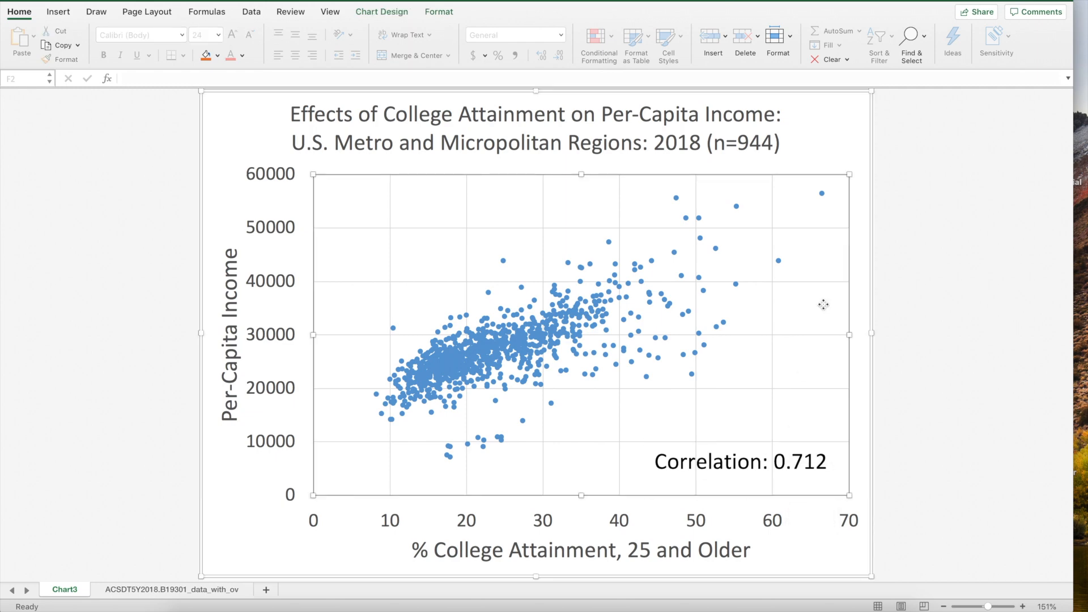